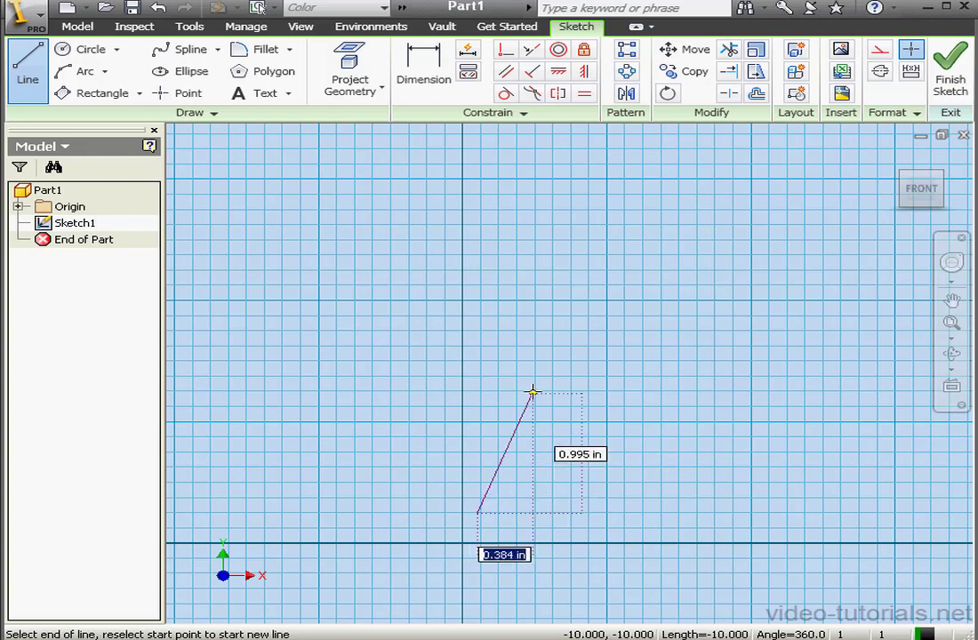
Sketch the steep left line to about (0.42, 1.82) in, a short slanted line, and a tangent arc of about 0.72 in radius
{"action": "left_click", "coordinate": [522, 322]}
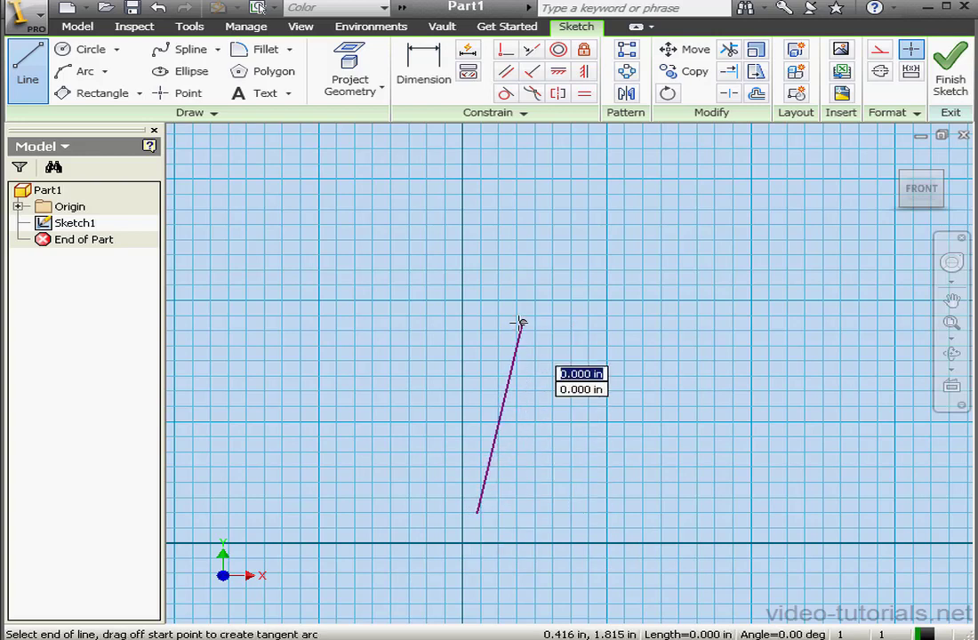
{"action": "left_click", "coordinate": [587, 290]}
{"action": "left_click_drag", "start_coordinate": [586, 290], "coordinate": [681, 284]}
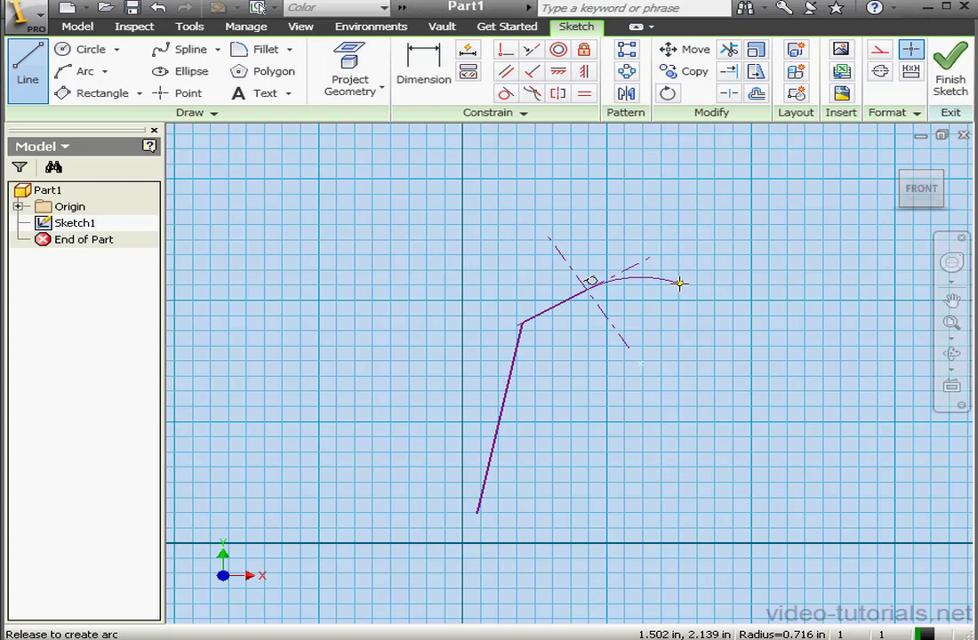
{"action": "left_click_drag", "start_coordinate": [681, 283], "coordinate": [681, 284]}
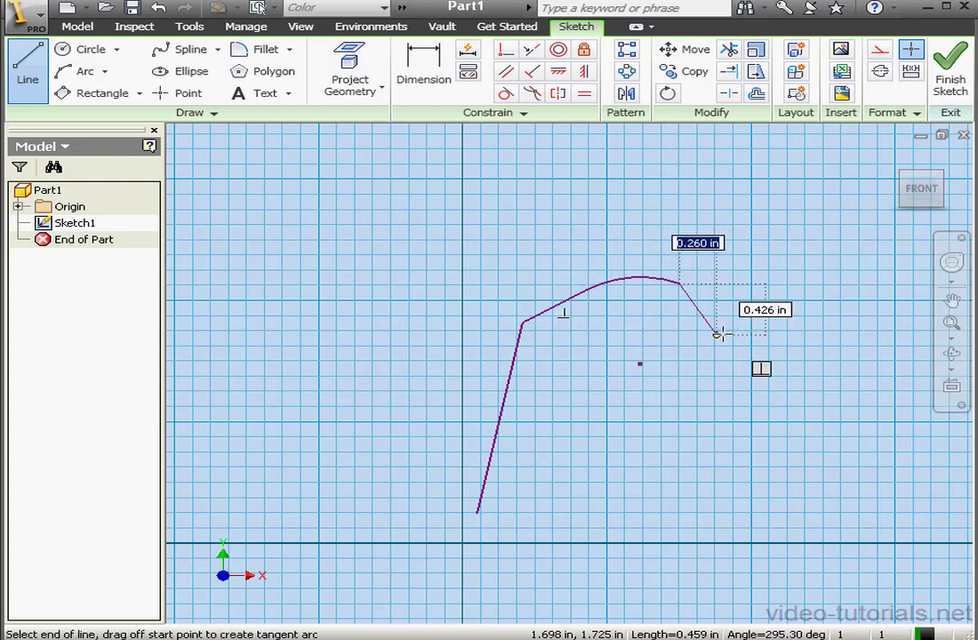
Complete the outline with a slanted line, a vertical right side, two short slanted notch lines and a bottom line back to the start
{"action": "left_click", "coordinate": [739, 333]}
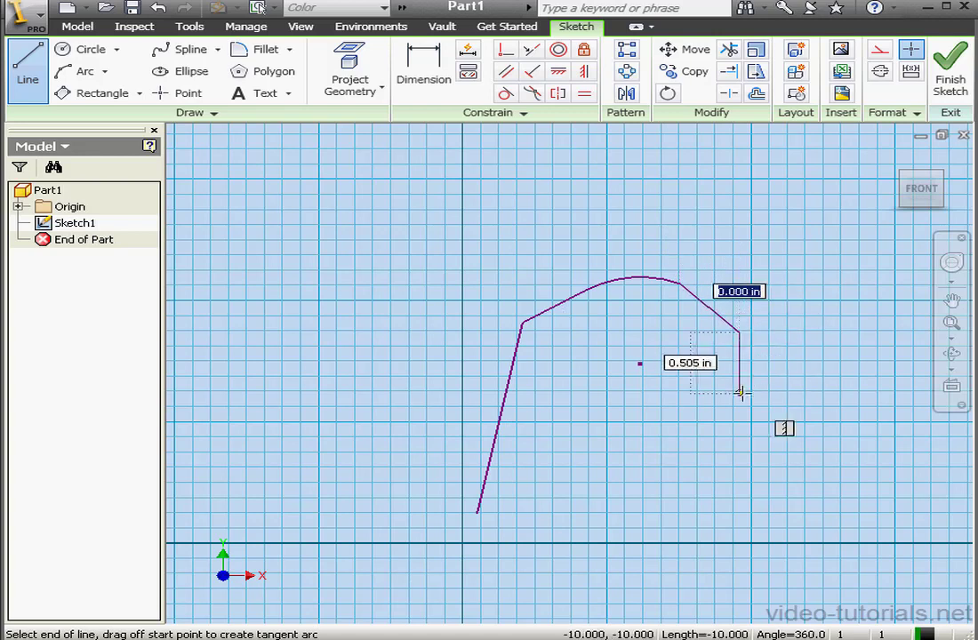
{"action": "left_click", "coordinate": [739, 454]}
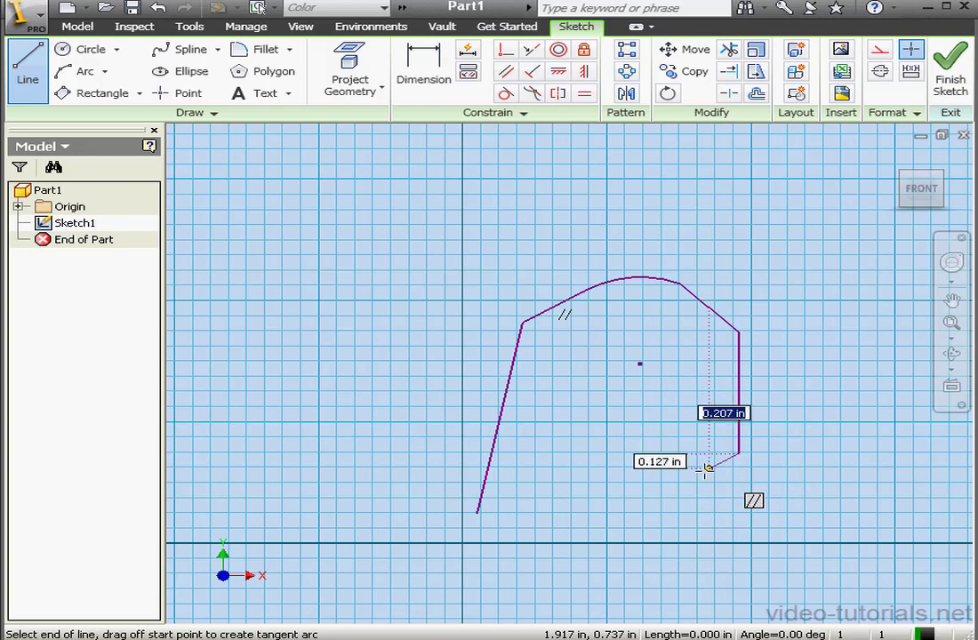
{"action": "left_click", "coordinate": [675, 508]}
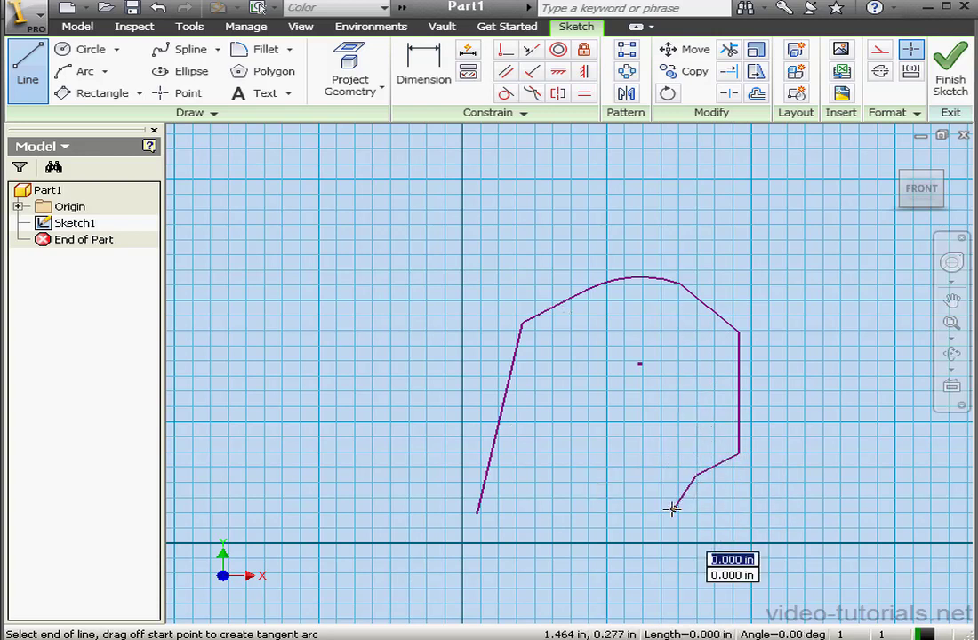
{"action": "left_click", "coordinate": [477, 512]}
{"action": "right_click", "coordinate": [597, 439]}
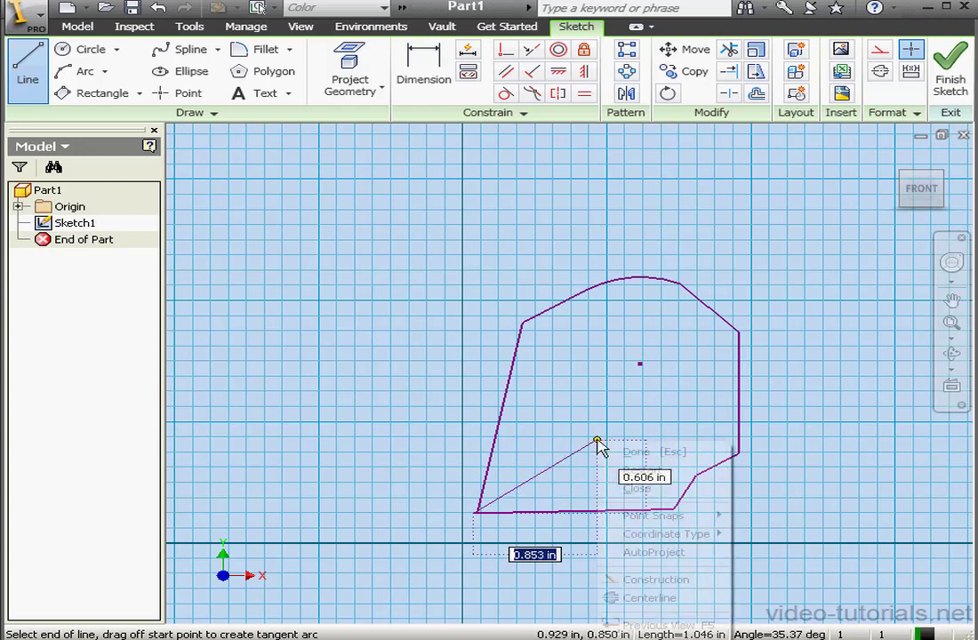
{"action": "left_click", "coordinate": [660, 450]}
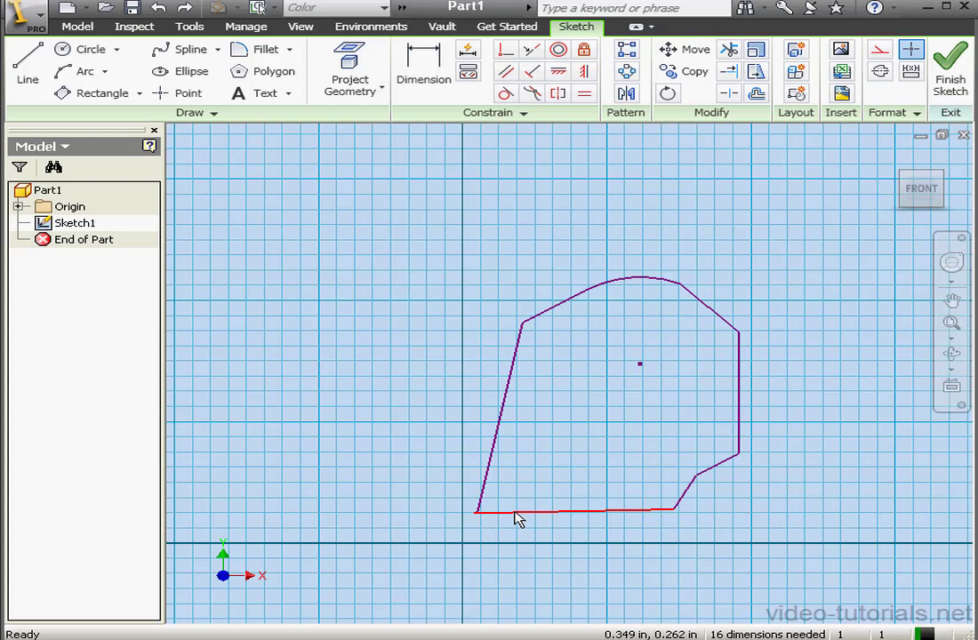
Try moving the bottom line down away from the left line, and undo the move
{"action": "left_click_drag", "start_coordinate": [518, 520], "coordinate": [519, 535]}
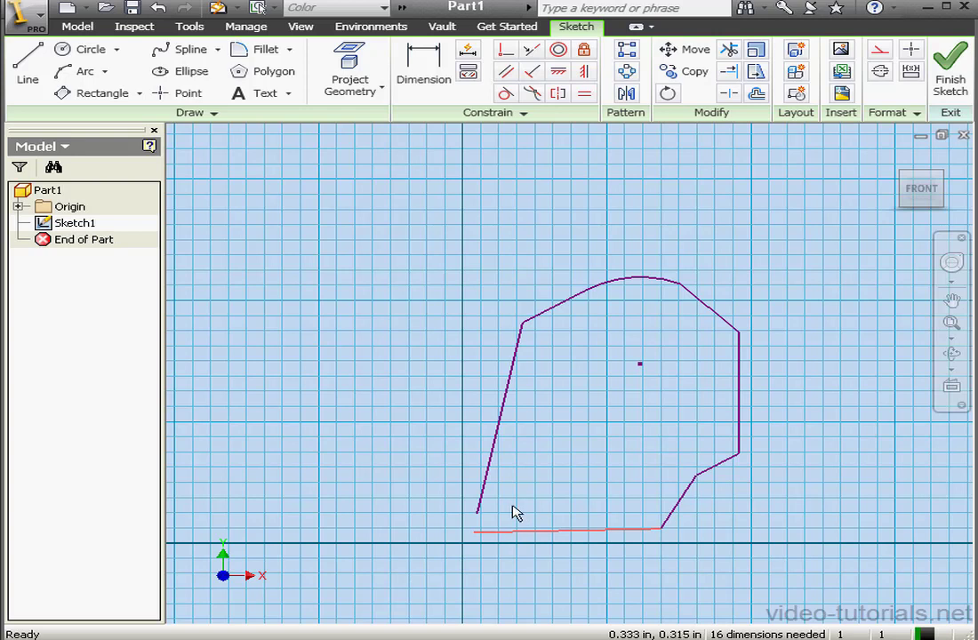
{"action": "left_click", "coordinate": [158, 9]}
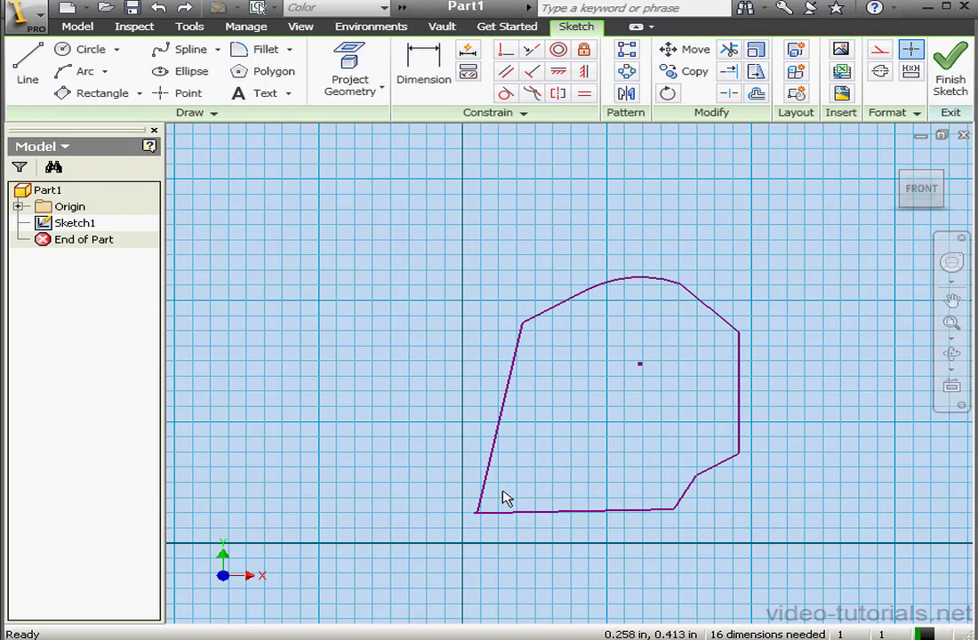
Pull the bottom line slightly down and join its left end to the left line's lower endpoint with a coincident constraint
{"action": "mouse_move", "coordinate": [496, 512]}
{"action": "left_mouse_down"}
{"action": "mouse_move", "coordinate": [499, 530]}
{"action": "mouse_move", "coordinate": [500, 518]}
{"action": "left_mouse_up"}
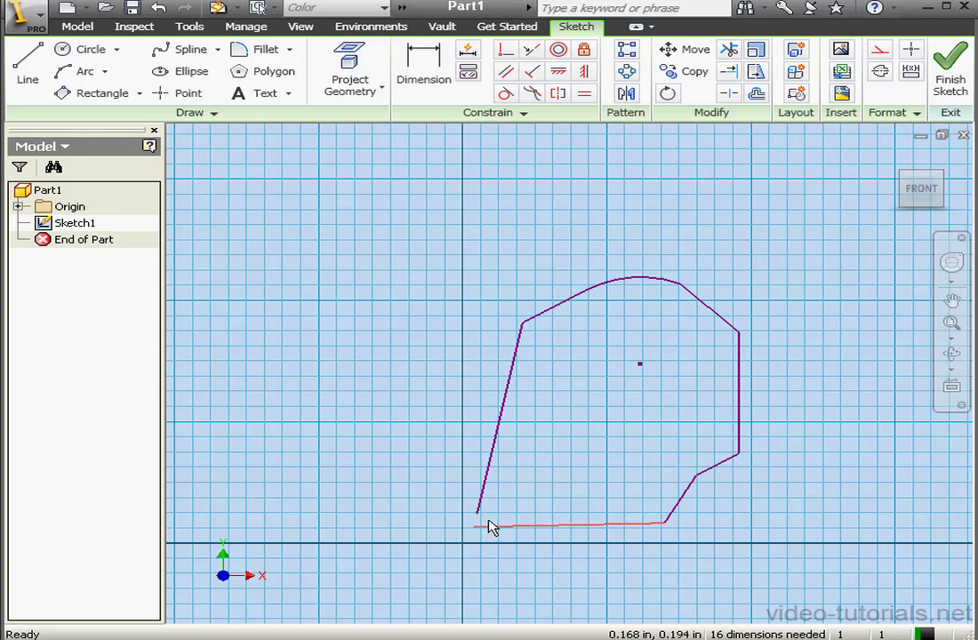
{"action": "left_click", "coordinate": [566, 474]}
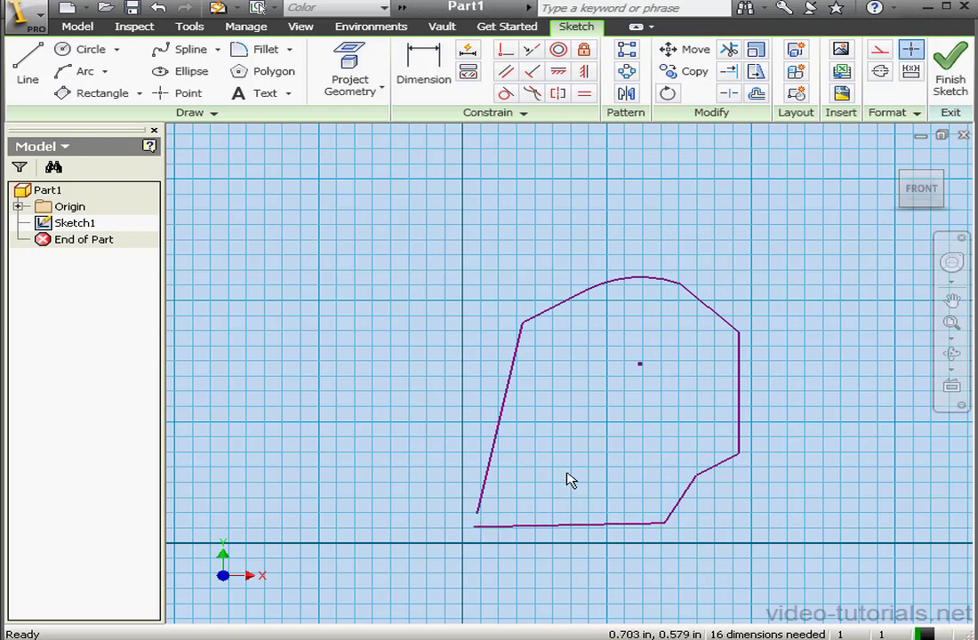
{"action": "left_click", "coordinate": [506, 53]}
{"action": "left_click", "coordinate": [477, 516]}
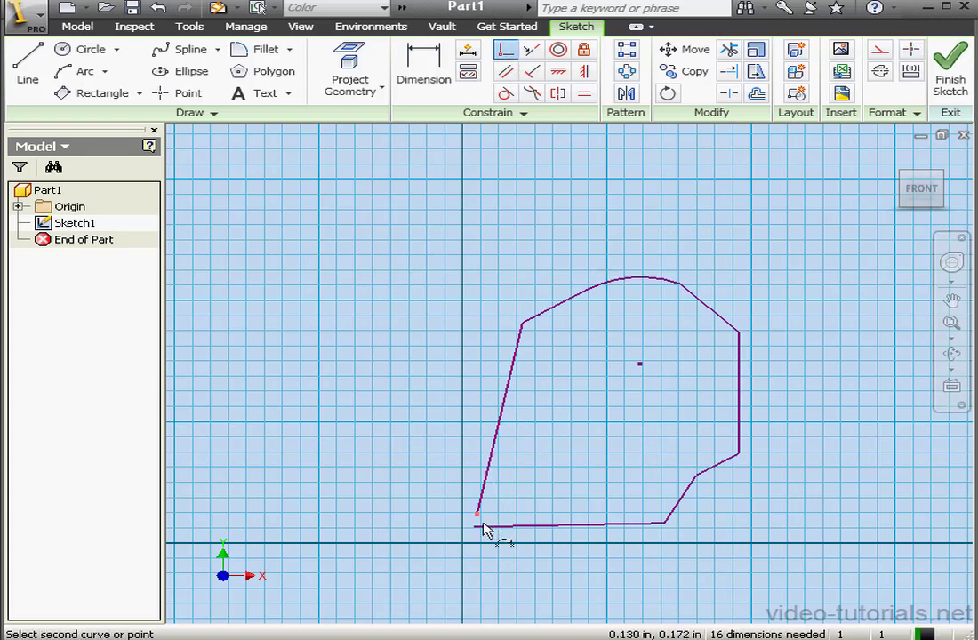
{"action": "left_click", "coordinate": [477, 527]}
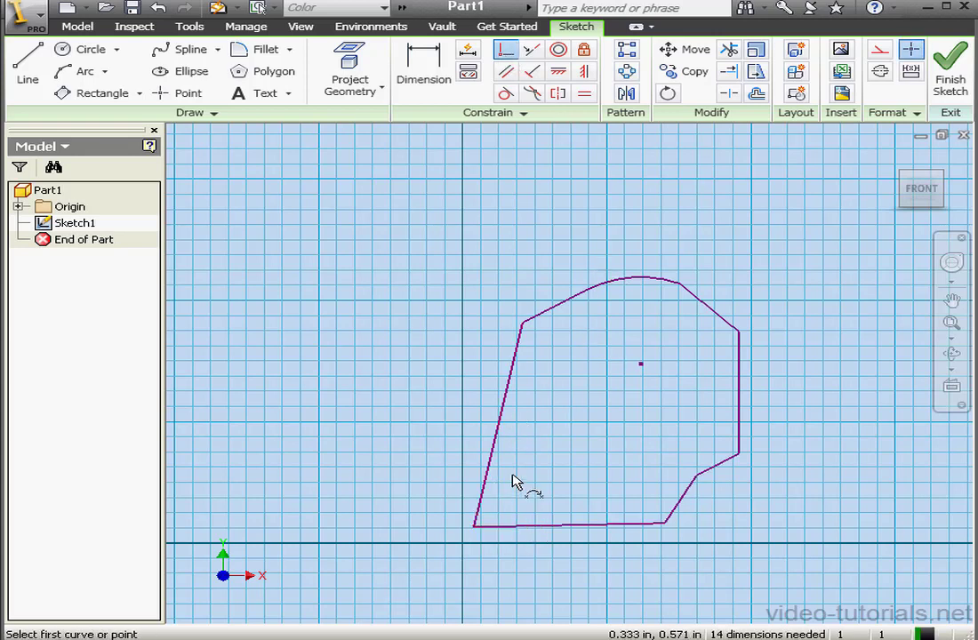
{"action": "right_click", "coordinate": [531, 456]}
{"action": "left_click", "coordinate": [565, 465]}
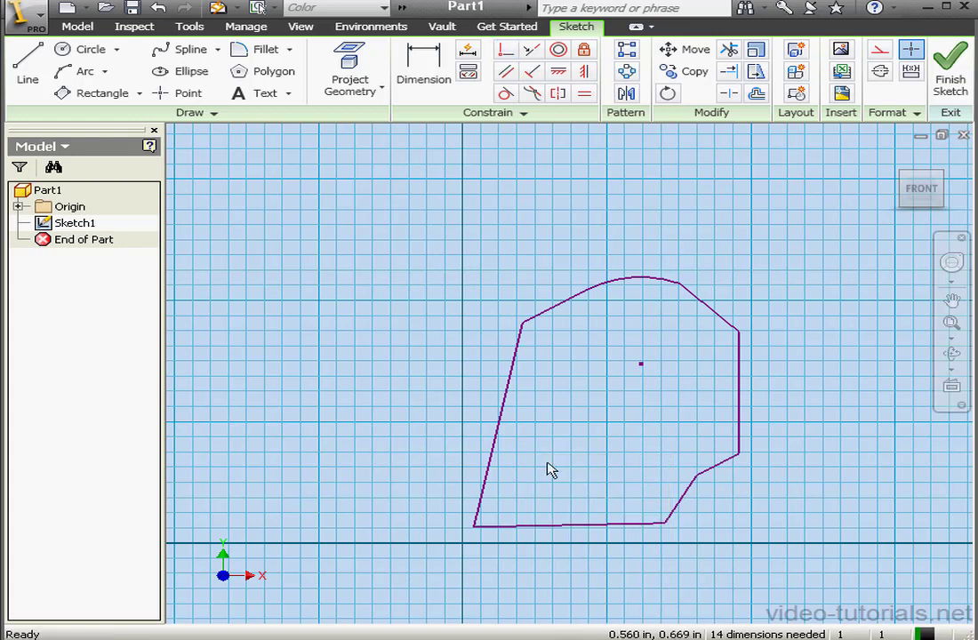
Move the lower-left corner slightly up and inward, and apply a horizontal constraint to the bottom line
{"action": "mouse_move", "coordinate": [477, 530]}
{"action": "left_mouse_down"}
{"action": "mouse_move", "coordinate": [496, 507]}
{"action": "mouse_move", "coordinate": [481, 522]}
{"action": "mouse_move", "coordinate": [499, 520]}
{"action": "mouse_move", "coordinate": [500, 531]}
{"action": "mouse_move", "coordinate": [510, 527]}
{"action": "mouse_move", "coordinate": [512, 504]}
{"action": "mouse_move", "coordinate": [512, 516]}
{"action": "mouse_move", "coordinate": [534, 510]}
{"action": "left_mouse_up"}
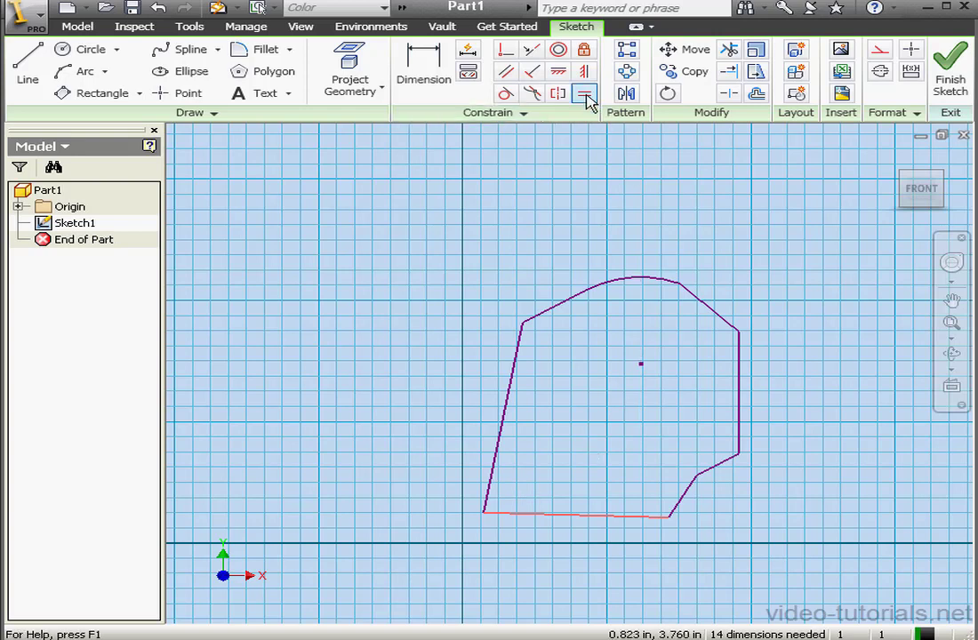
{"action": "left_click", "coordinate": [560, 79]}
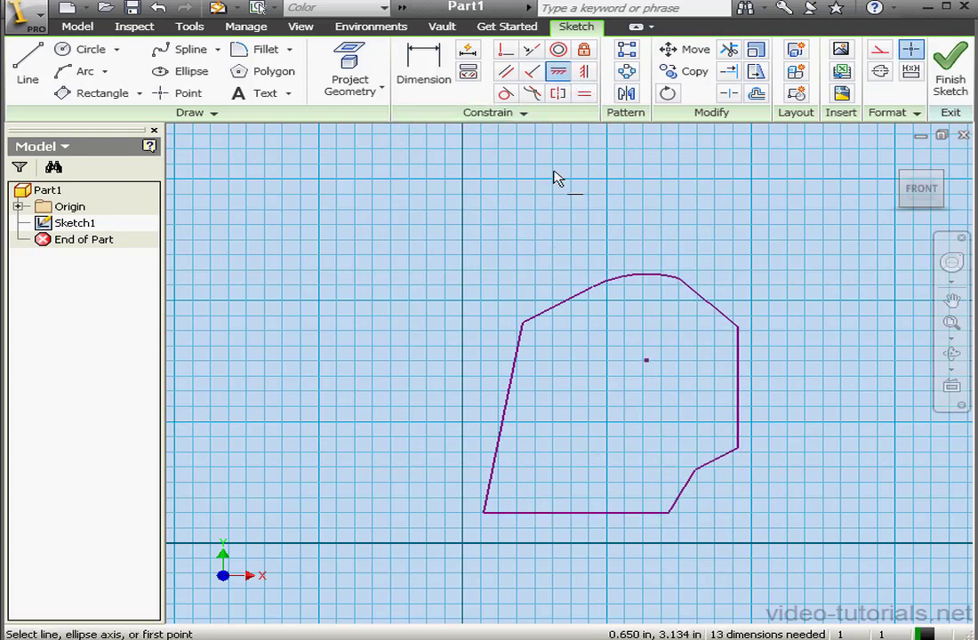
Apply a vertical constraint to the slanted left line and try the same constraint on the right line
{"action": "left_click", "coordinate": [585, 76]}
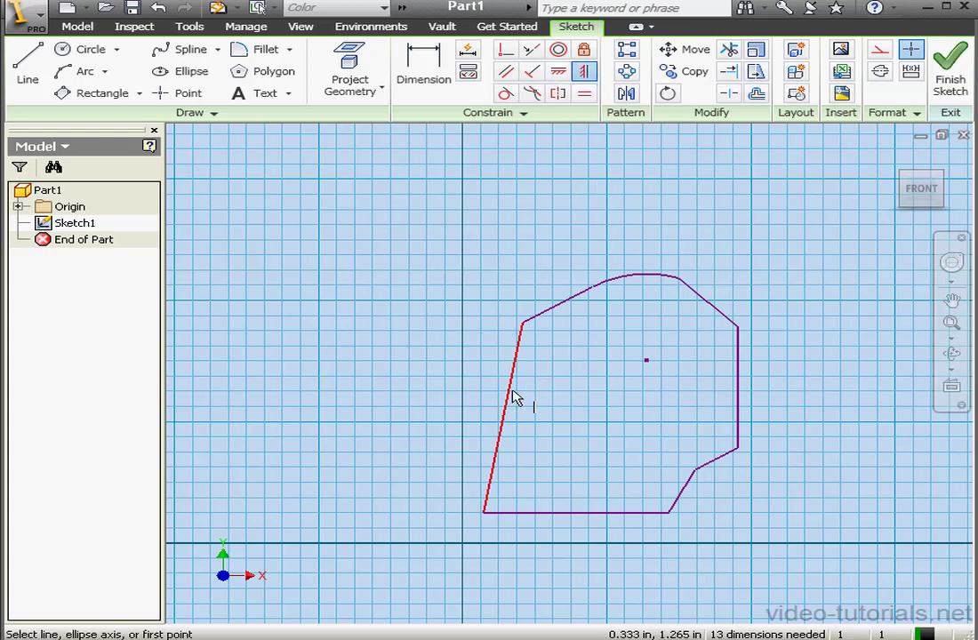
{"action": "left_click", "coordinate": [510, 394]}
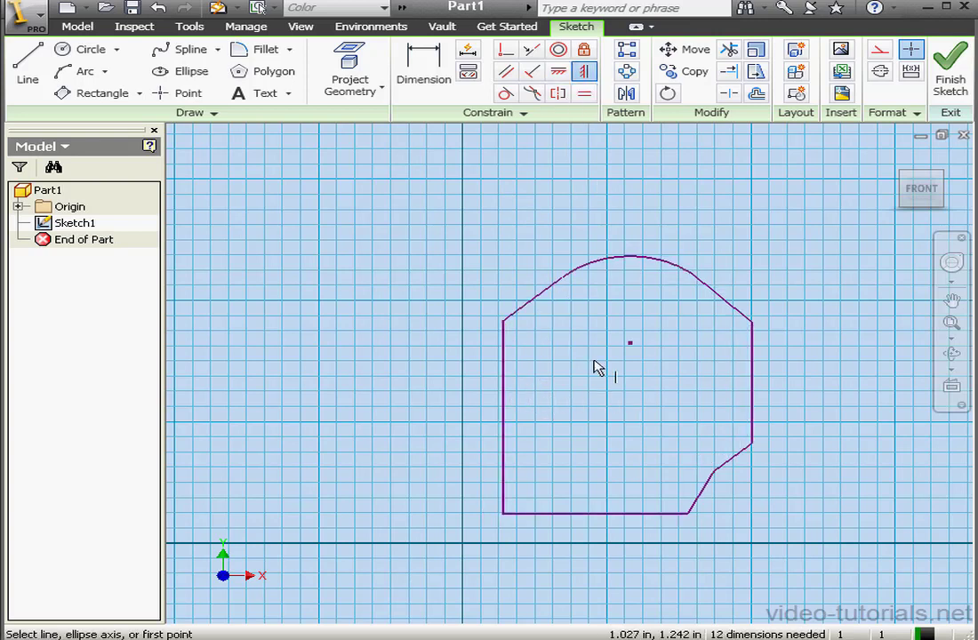
{"action": "left_click", "coordinate": [758, 372]}
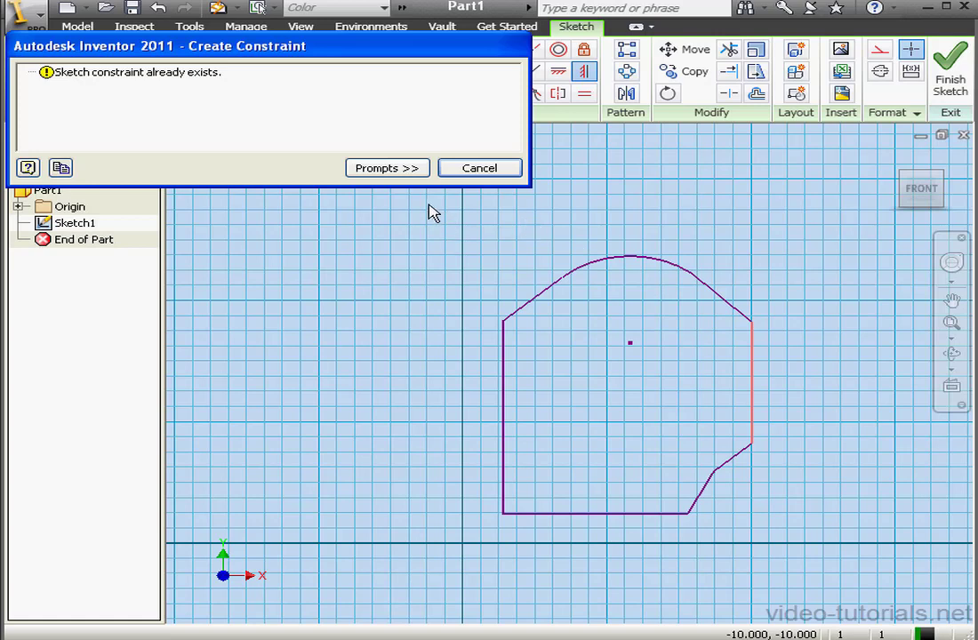
{"action": "left_click", "coordinate": [487, 173]}
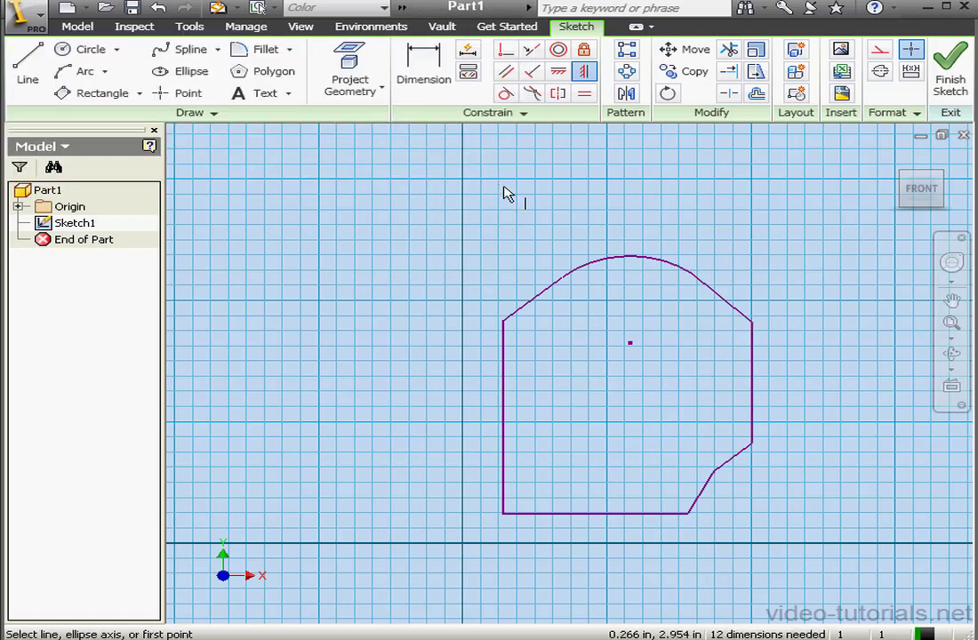
{"action": "right_click", "coordinate": [562, 174]}
{"action": "left_click", "coordinate": [619, 182]}
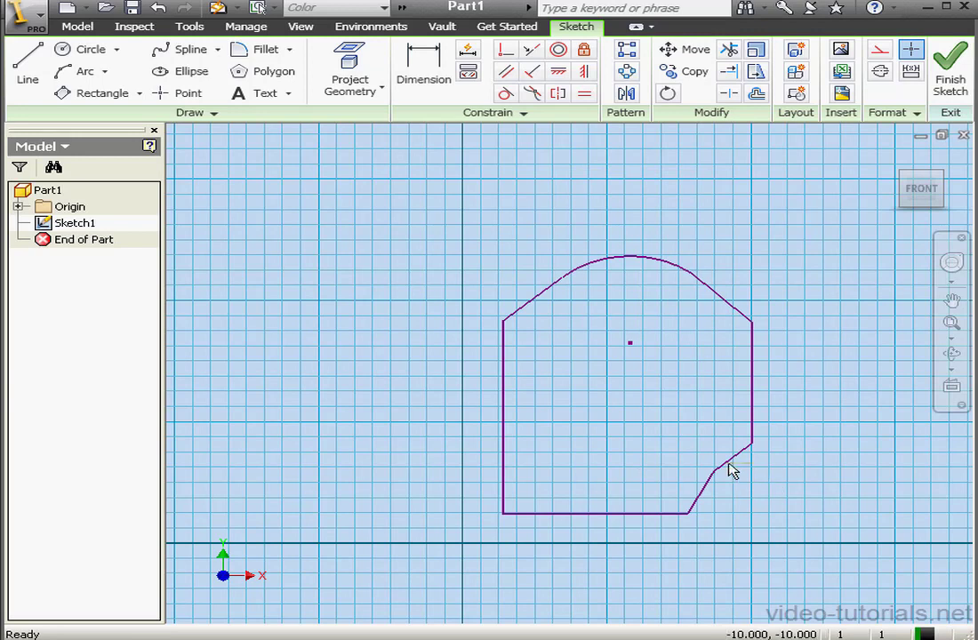
Make the two short slanted lines of the lower-right notch equal in length
{"action": "left_click", "coordinate": [686, 495]}
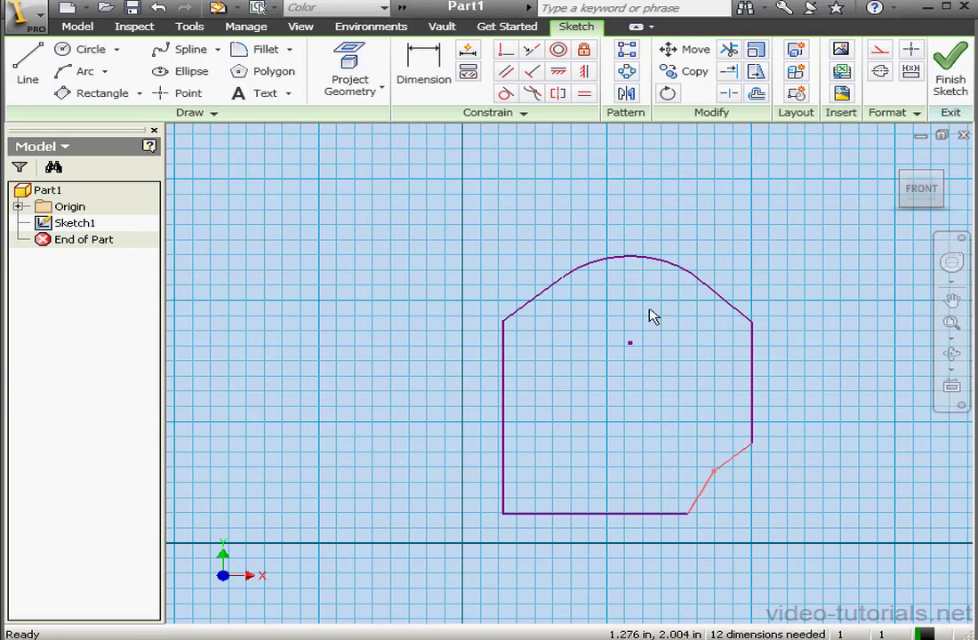
{"action": "left_click", "coordinate": [582, 95]}
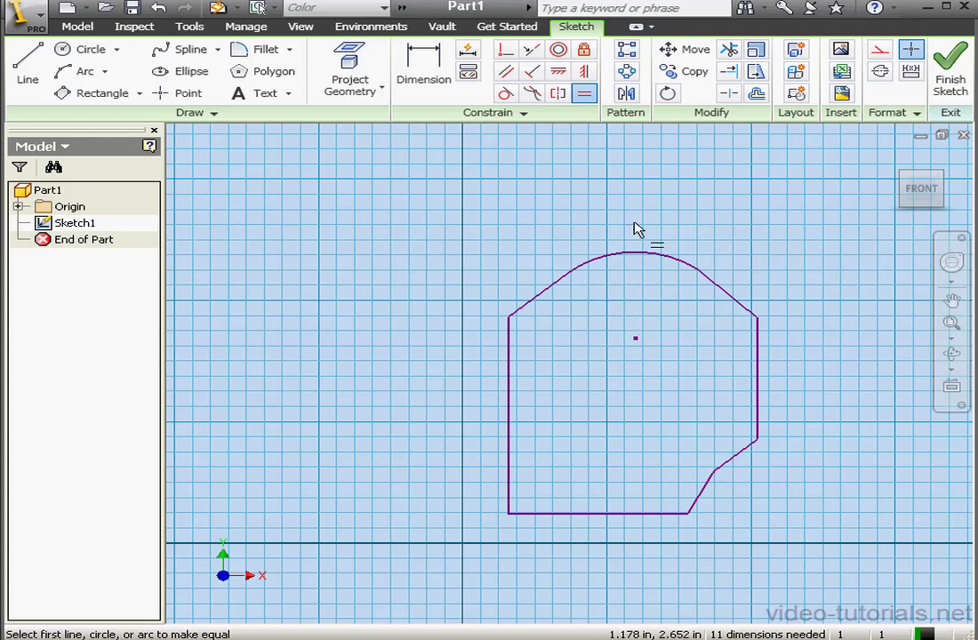
Make the notch's lower line perpendicular to the bottom line, and its upper line perpendicular to the lower one
{"action": "left_click", "coordinate": [536, 78]}
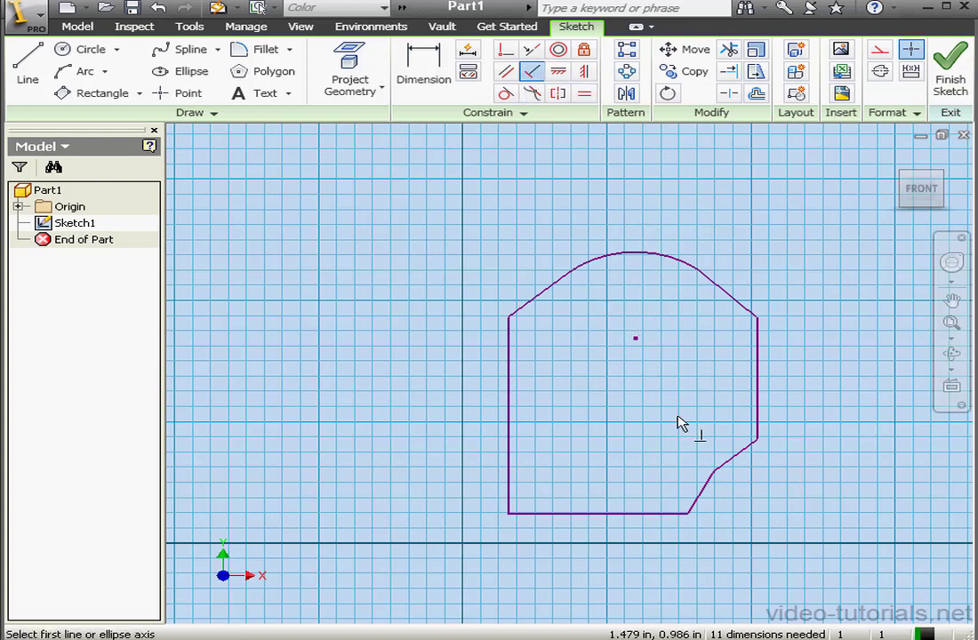
{"action": "left_click", "coordinate": [682, 513]}
{"action": "left_click", "coordinate": [700, 498]}
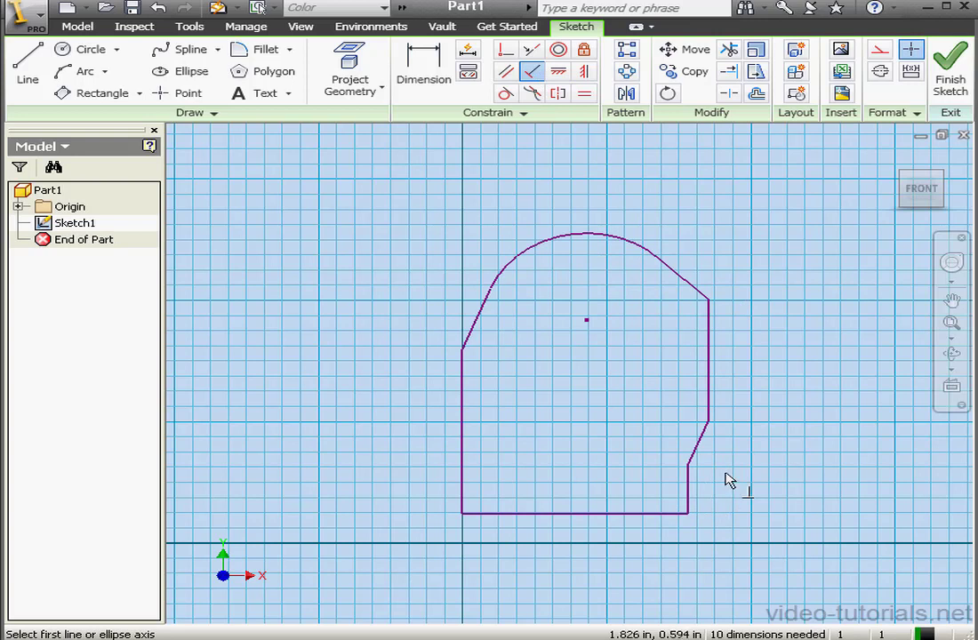
{"action": "left_click", "coordinate": [701, 450]}
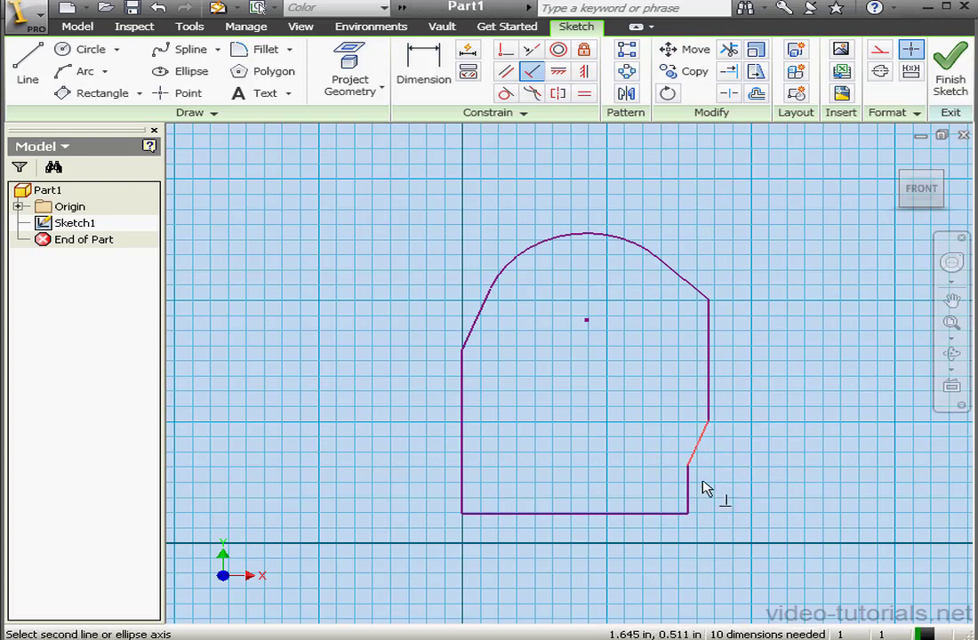
{"action": "left_click", "coordinate": [693, 490]}
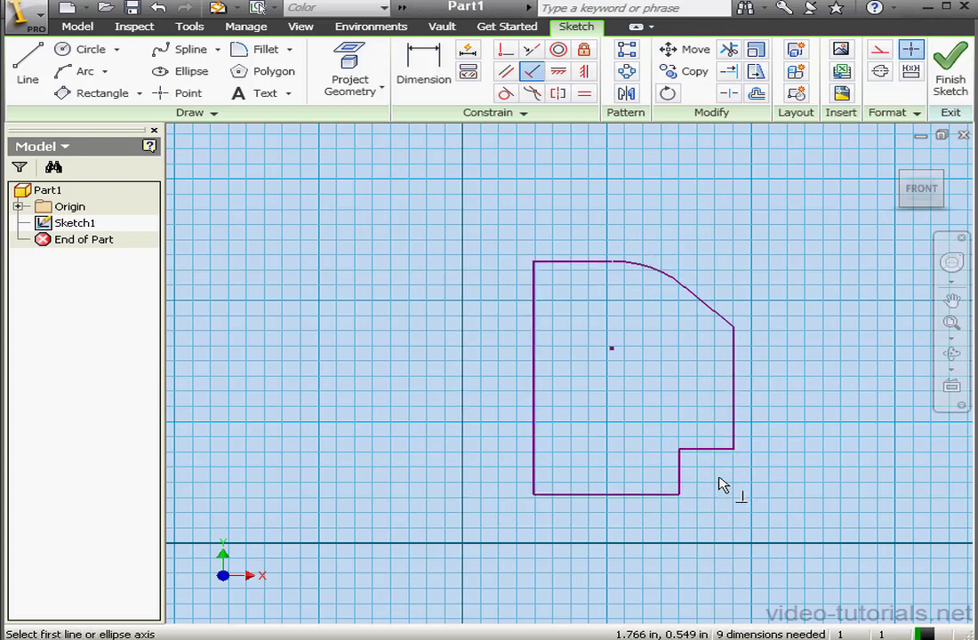
{"action": "right_click", "coordinate": [785, 378]}
{"action": "left_click", "coordinate": [814, 393]}
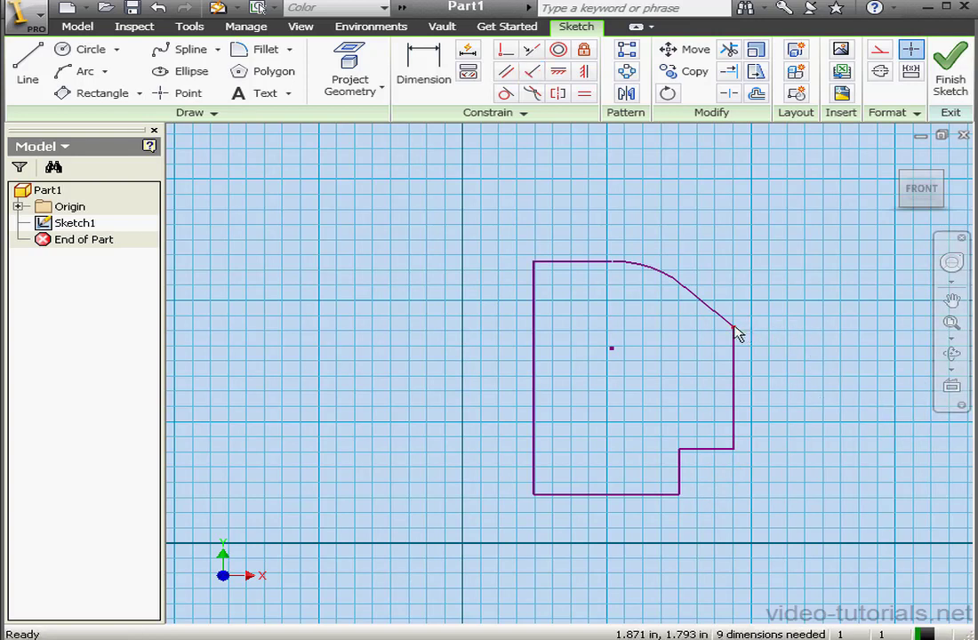
Test the profile by moving the right line's upper corner inward, and undo the move
{"action": "mouse_move", "coordinate": [735, 332]}
{"action": "left_mouse_down"}
{"action": "mouse_move", "coordinate": [754, 312]}
{"action": "mouse_move", "coordinate": [704, 319]}
{"action": "mouse_move", "coordinate": [744, 313]}
{"action": "mouse_move", "coordinate": [721, 320]}
{"action": "left_mouse_up"}
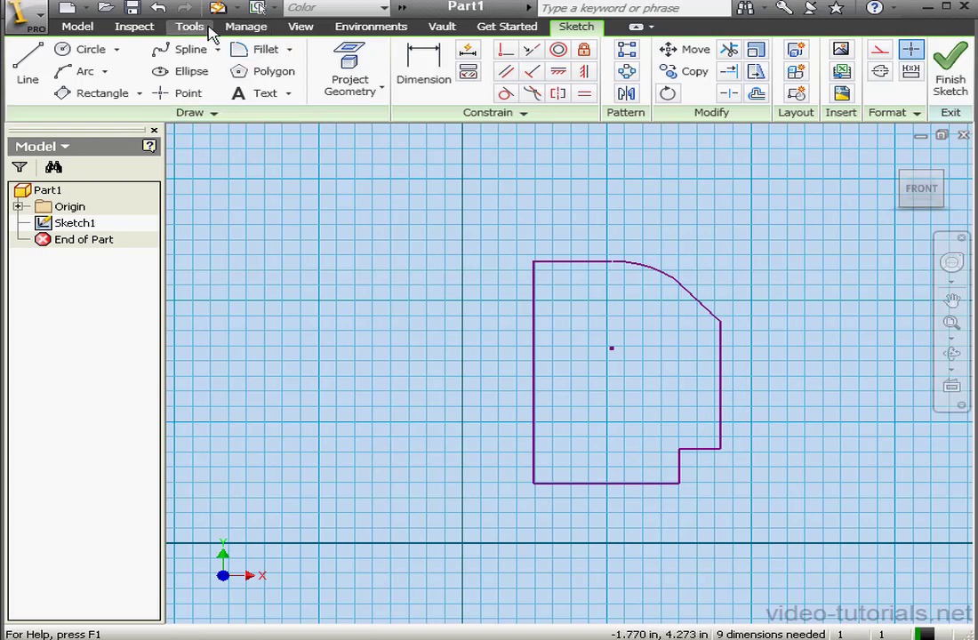
{"action": "left_click", "coordinate": [158, 8]}
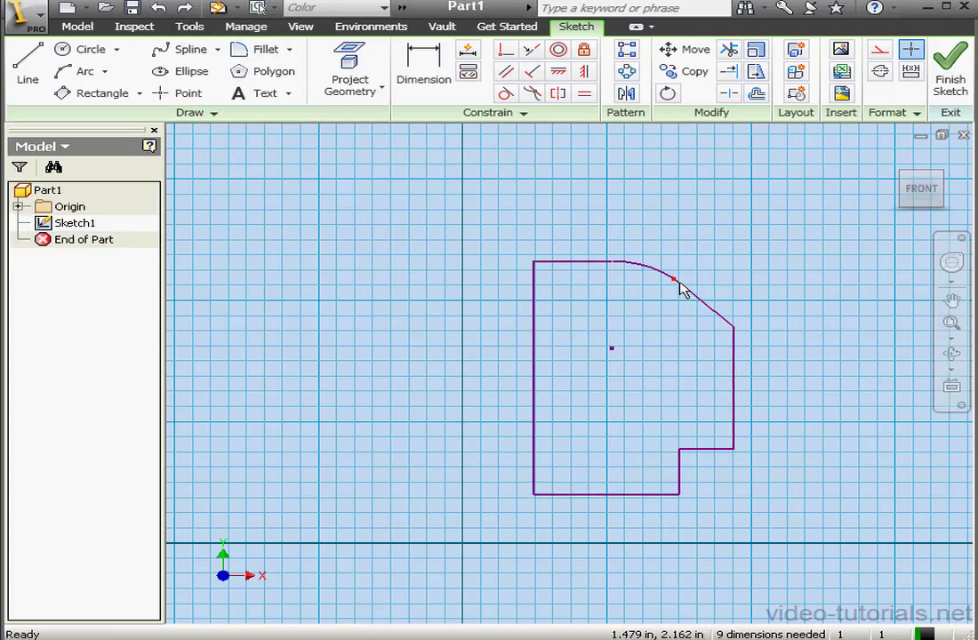
Make the arc tangent to the slanted upper-right line, and try the same constraint between the top line and the arc
{"action": "left_click", "coordinate": [505, 95]}
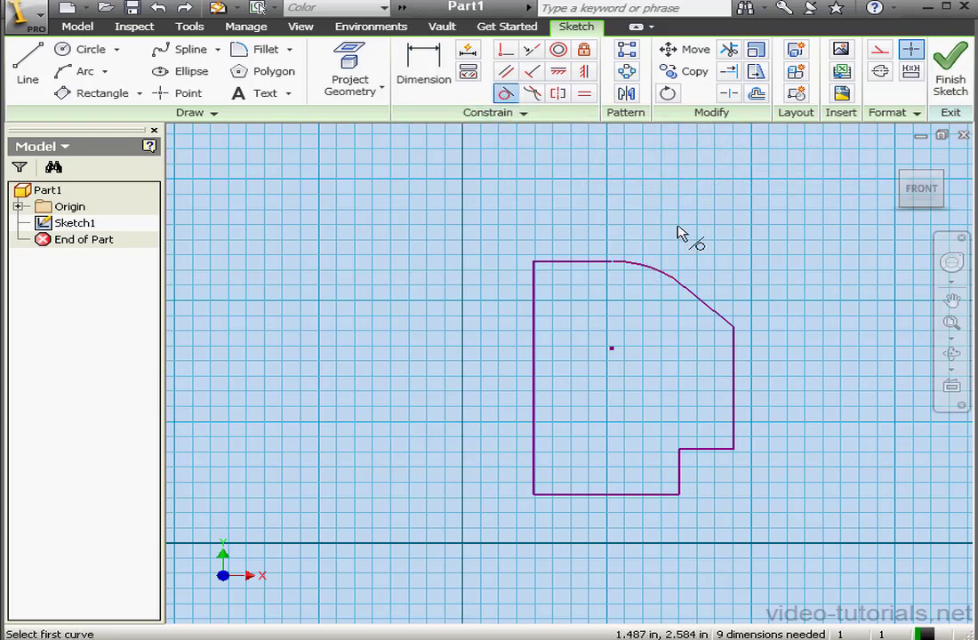
{"action": "left_click", "coordinate": [662, 276]}
{"action": "left_click", "coordinate": [715, 312]}
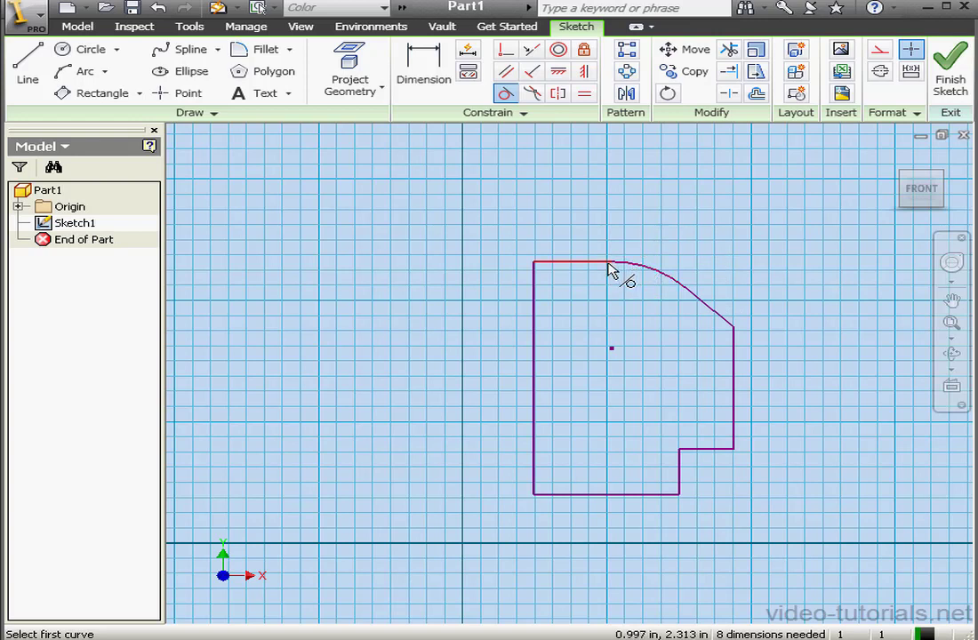
{"action": "left_click", "coordinate": [609, 264]}
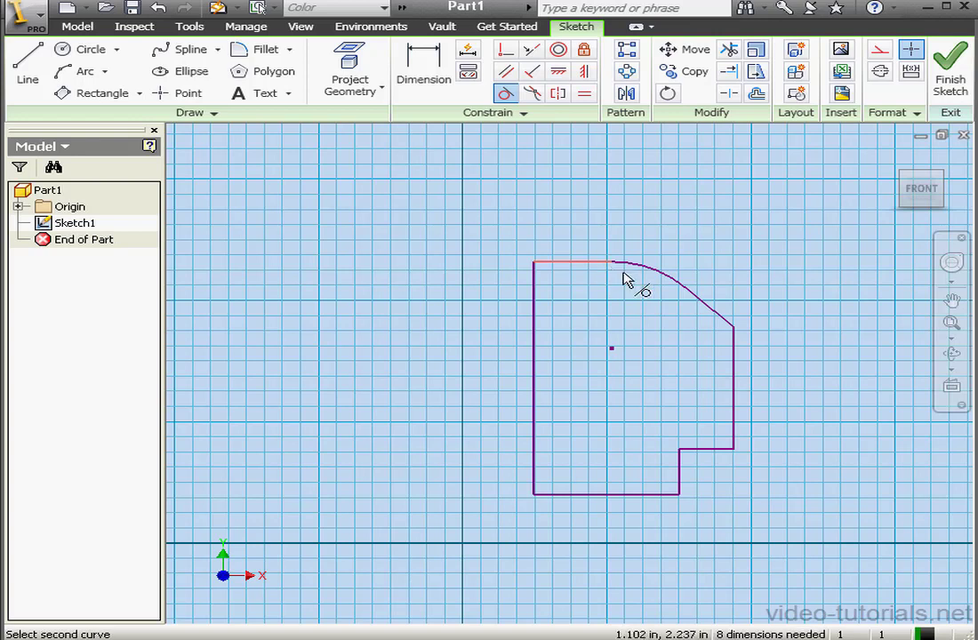
{"action": "left_click", "coordinate": [641, 271]}
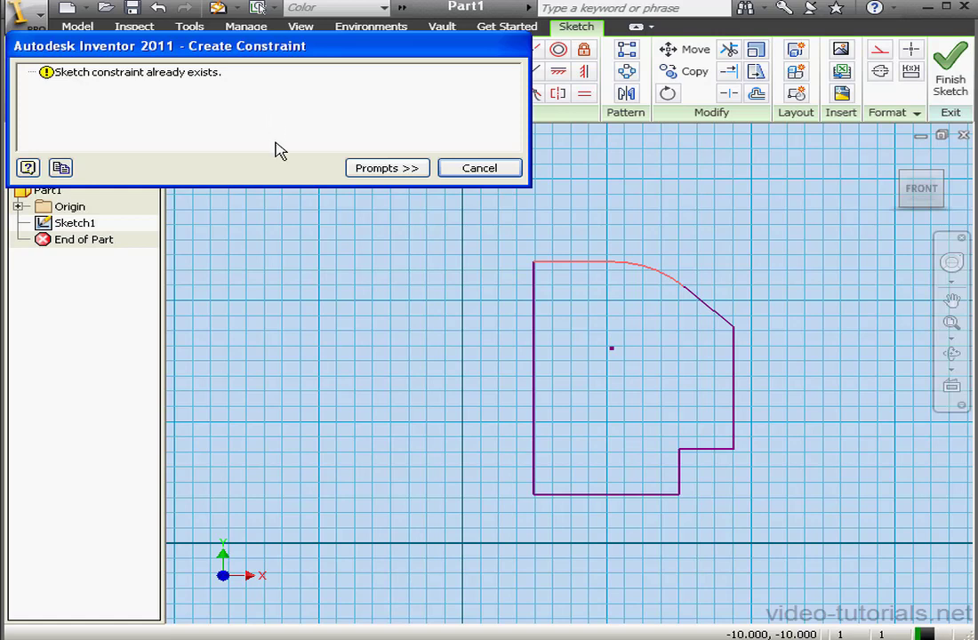
{"action": "left_click", "coordinate": [480, 171]}
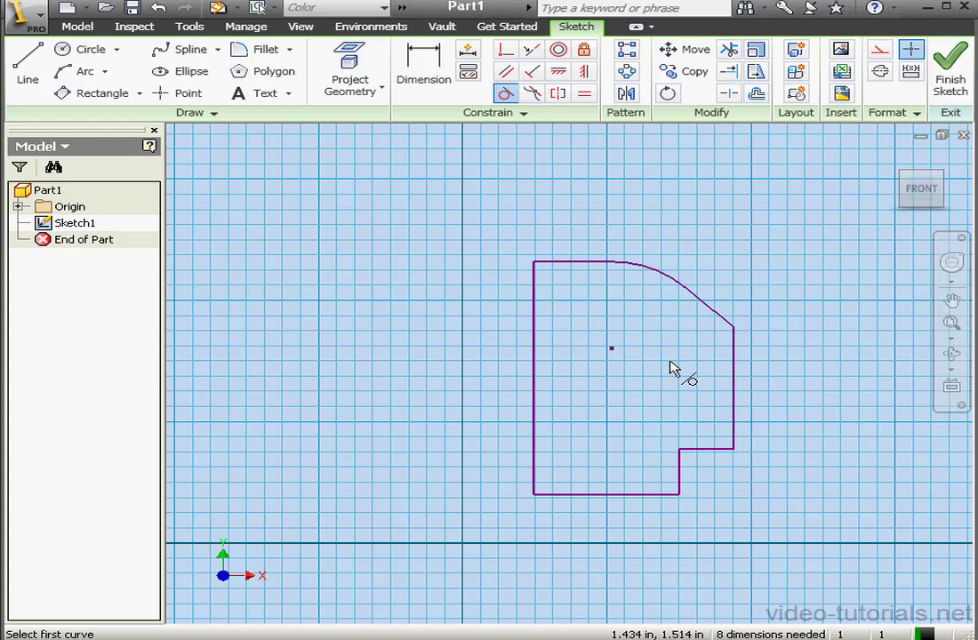
Apply Fix constraints to the profile's lower-left corner, the notch's inner corner and the arc
{"action": "left_click", "coordinate": [586, 53]}
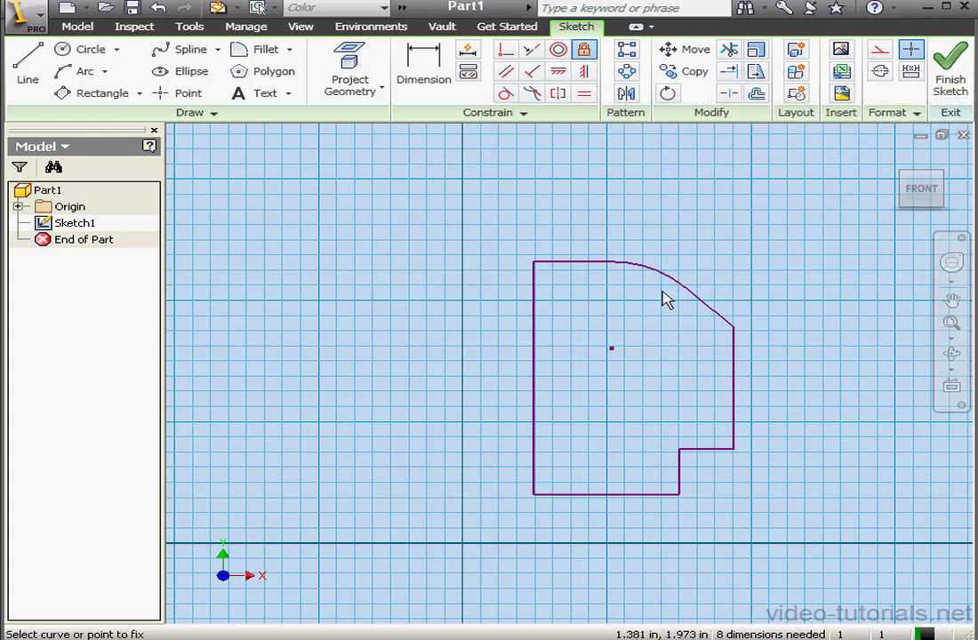
{"action": "left_click", "coordinate": [534, 495]}
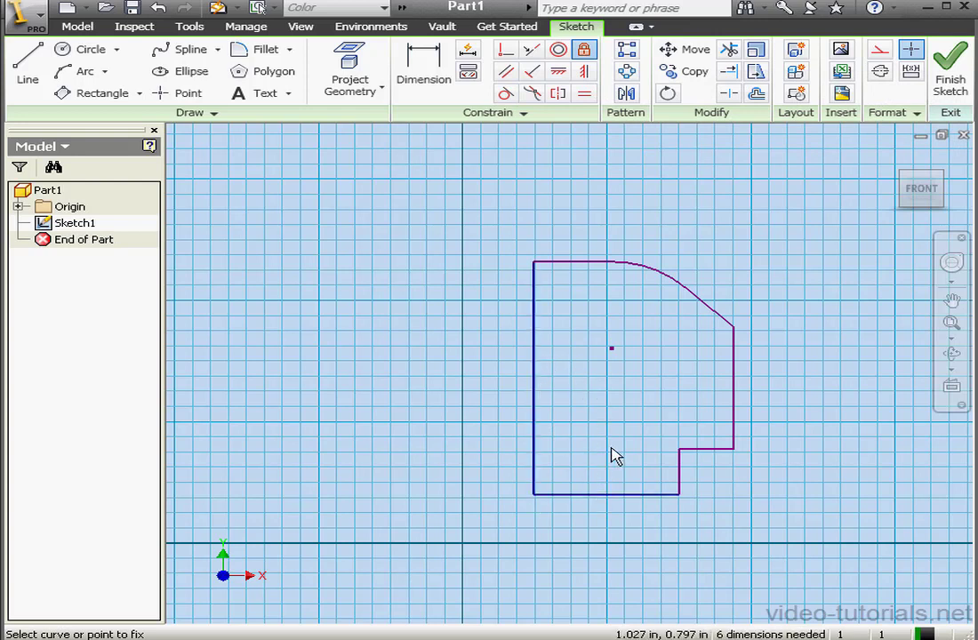
{"action": "left_click", "coordinate": [679, 450]}
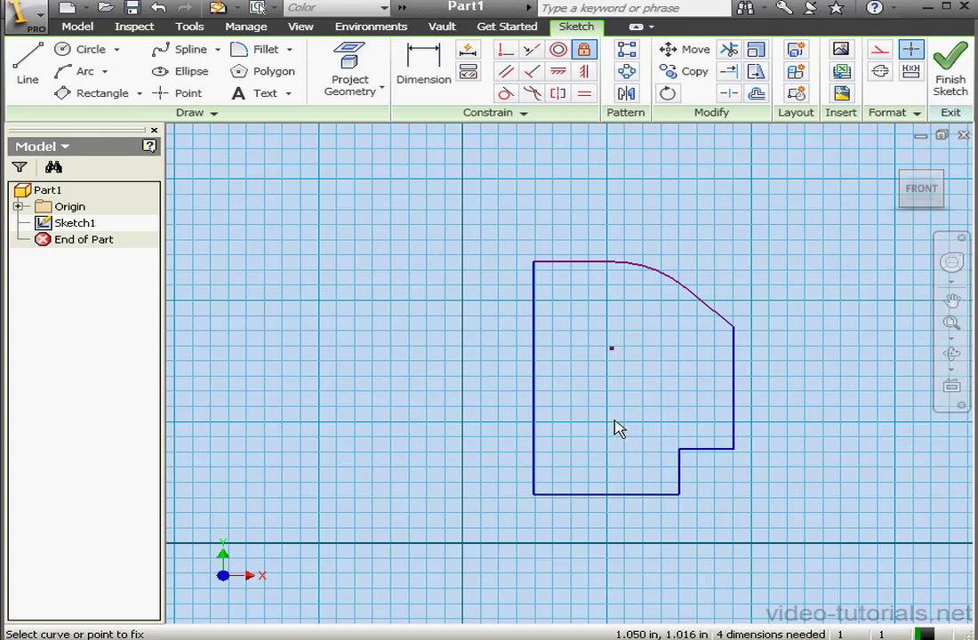
{"action": "left_click", "coordinate": [669, 283]}
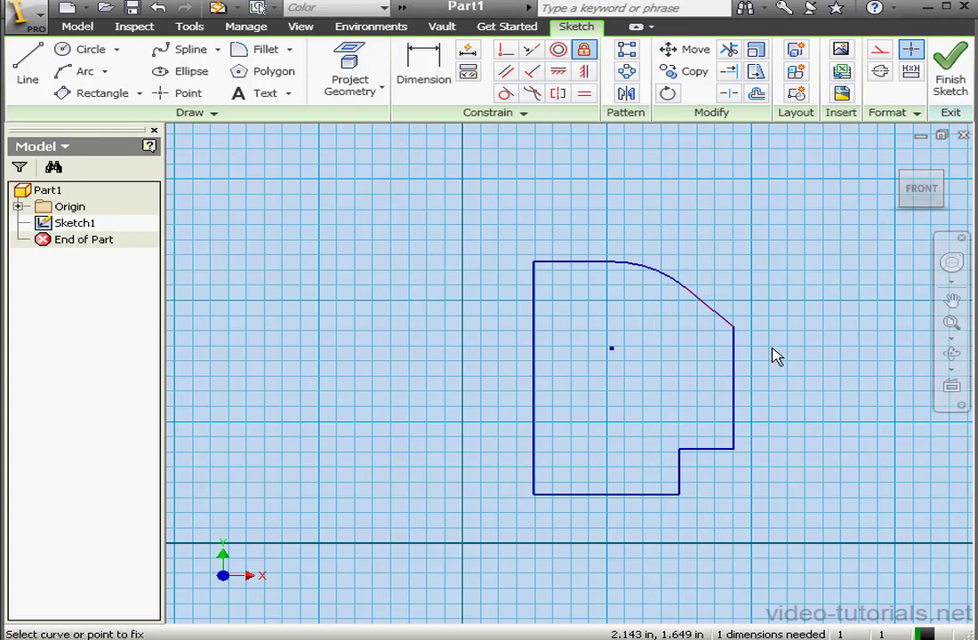
{"action": "right_click", "coordinate": [754, 287]}
{"action": "left_click", "coordinate": [813, 292]}
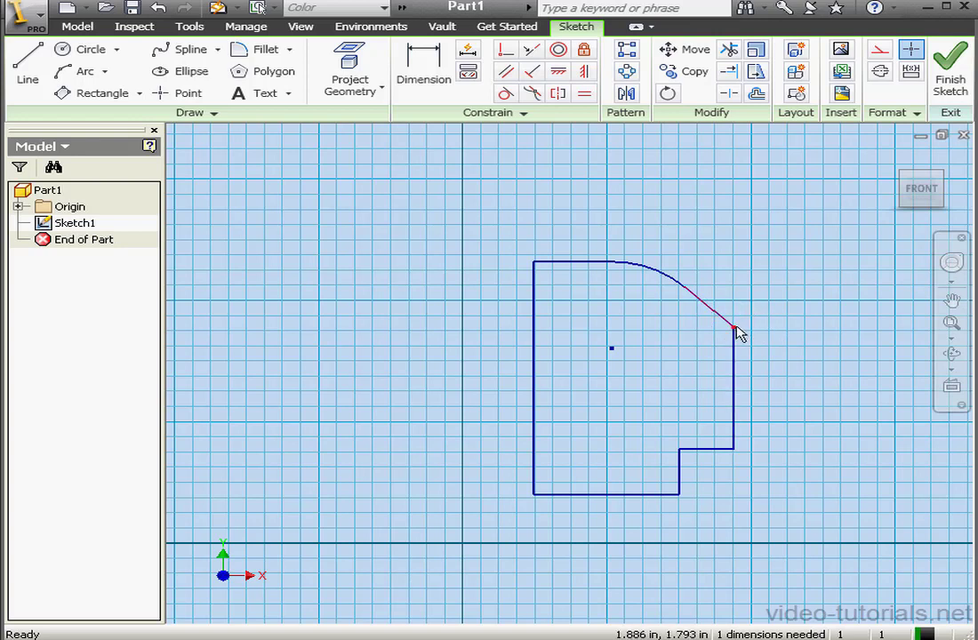
Test-move the right line's upper corner slightly down, undo that move, and fix the corner in place
{"action": "mouse_move", "coordinate": [736, 328]}
{"action": "left_mouse_down"}
{"action": "mouse_move", "coordinate": [748, 354]}
{"action": "mouse_move", "coordinate": [746, 301]}
{"action": "mouse_move", "coordinate": [734, 336]}
{"action": "left_mouse_up"}
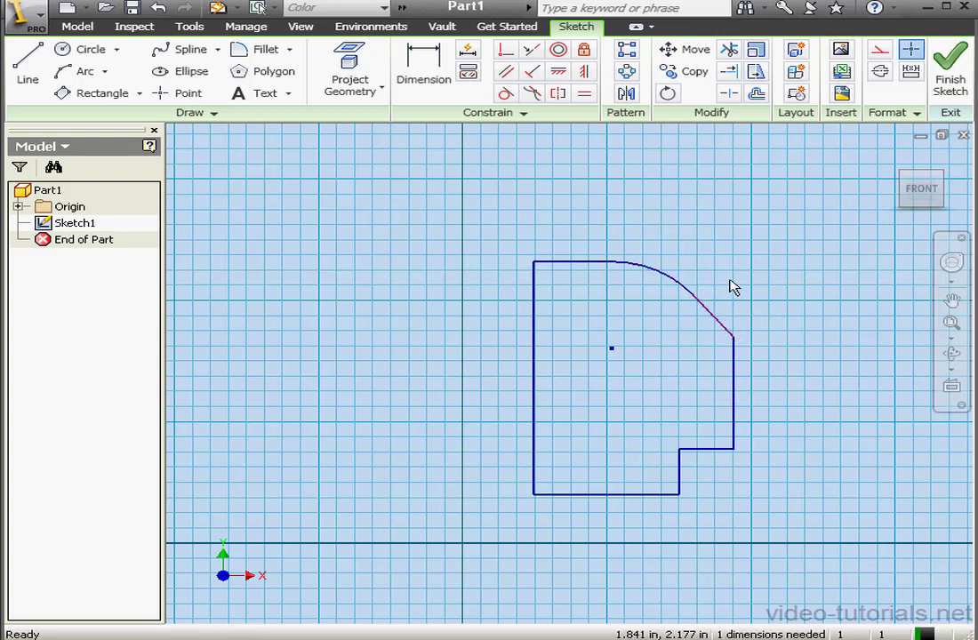
{"action": "left_click", "coordinate": [158, 8]}
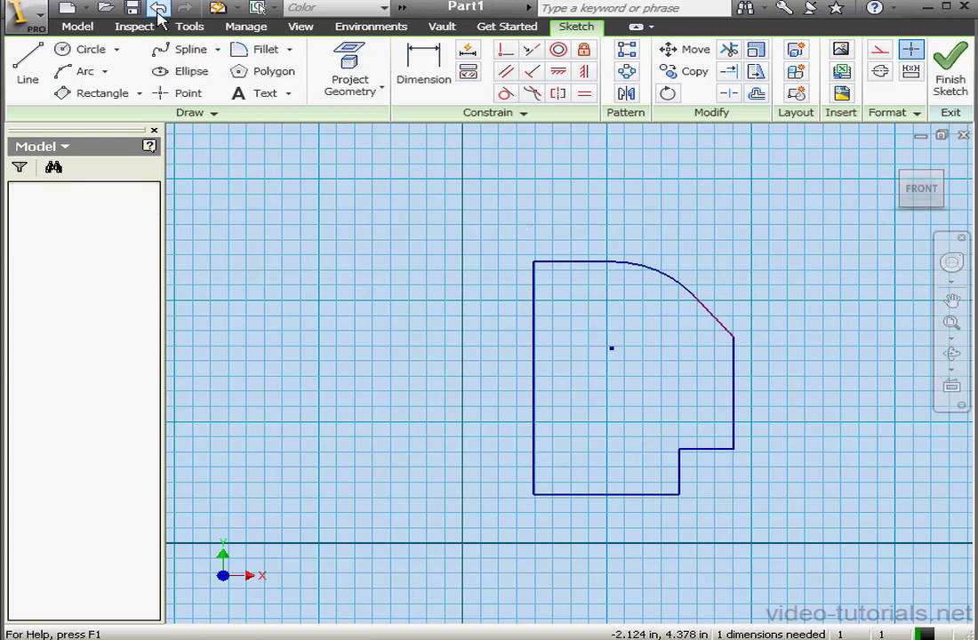
{"action": "left_click", "coordinate": [585, 55]}
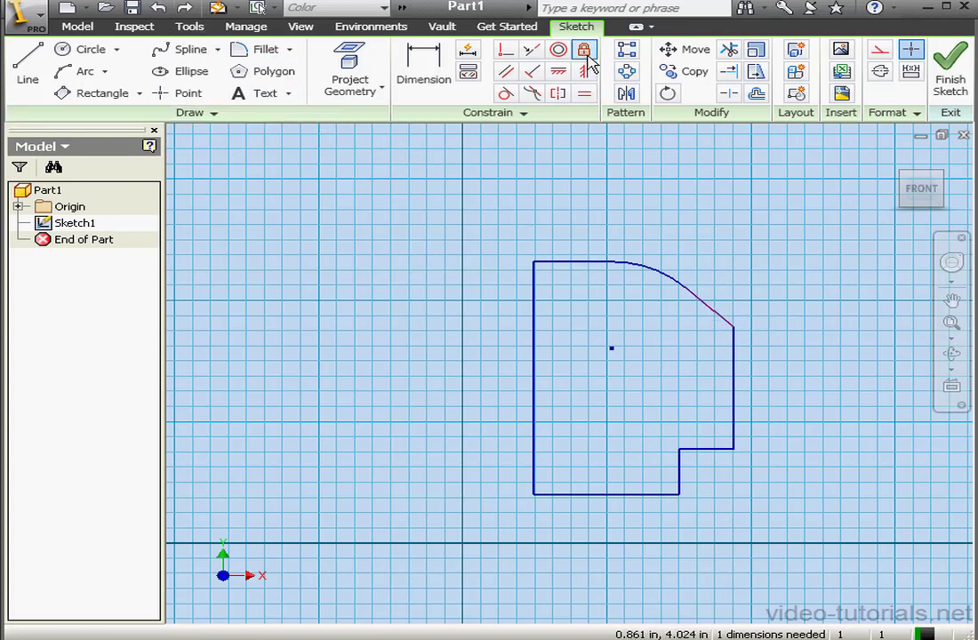
{"action": "left_click", "coordinate": [735, 328]}
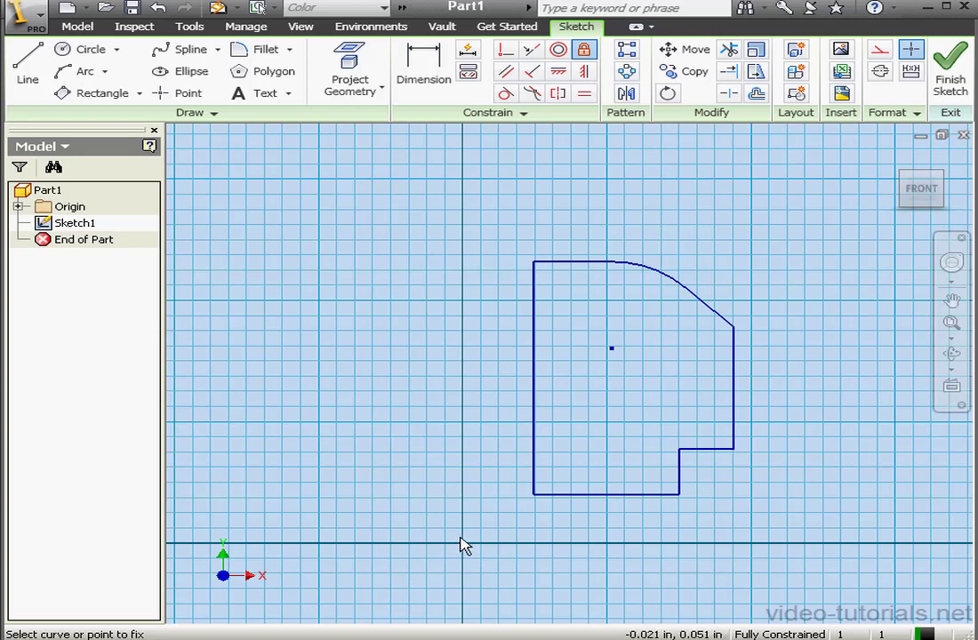
Project the part's origin Center Point into the sketch
{"action": "left_click", "coordinate": [18, 206]}
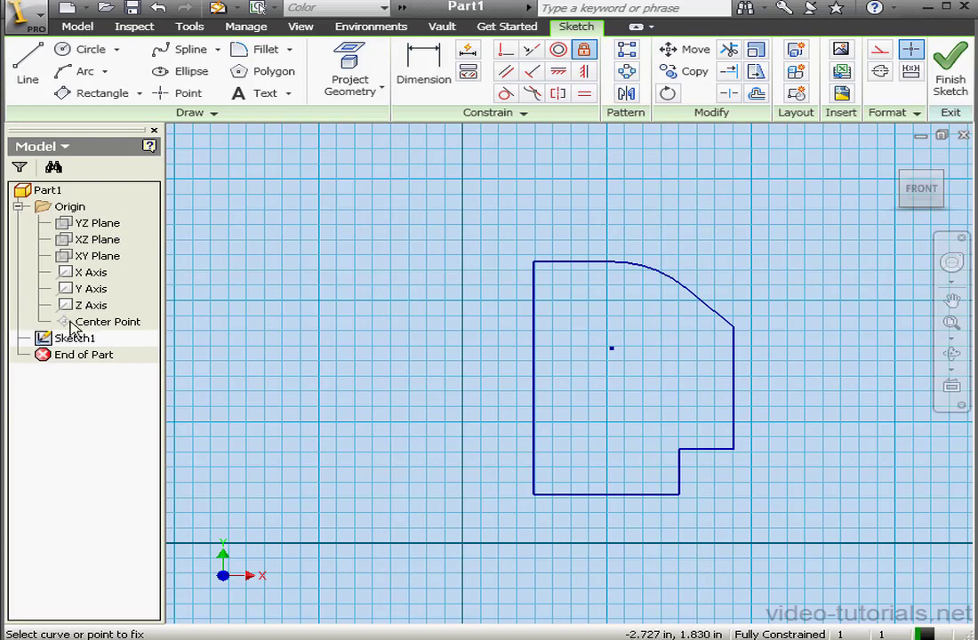
{"action": "right_click", "coordinate": [282, 265]}
{"action": "left_click", "coordinate": [338, 275]}
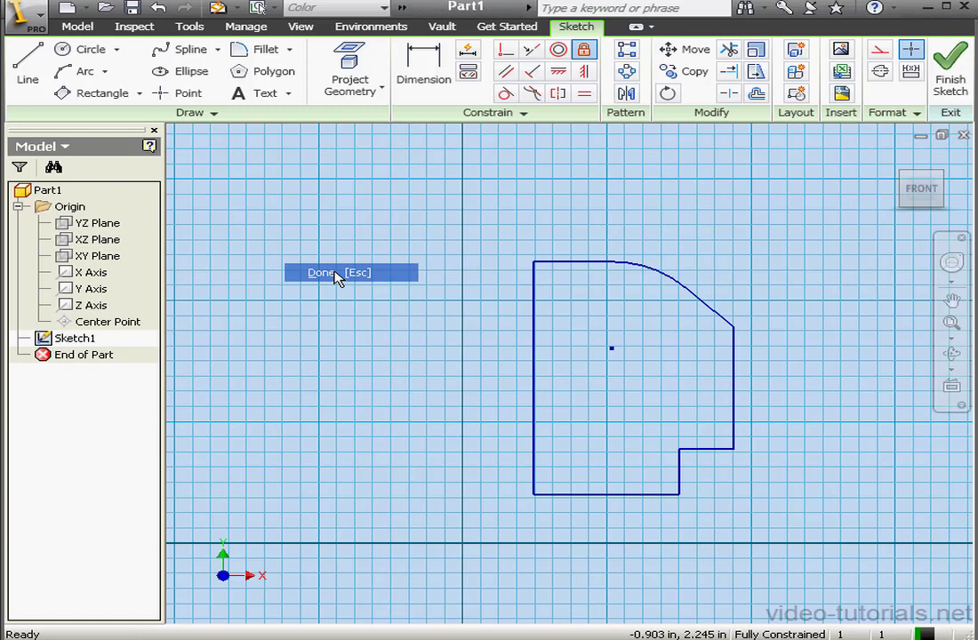
{"action": "left_click", "coordinate": [104, 322]}
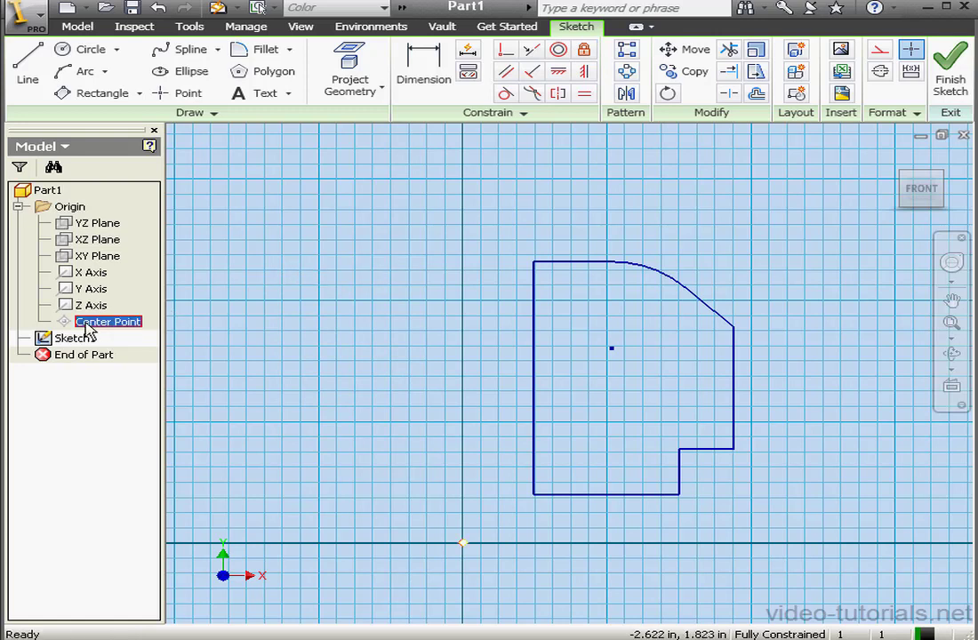
{"action": "left_click", "coordinate": [360, 88]}
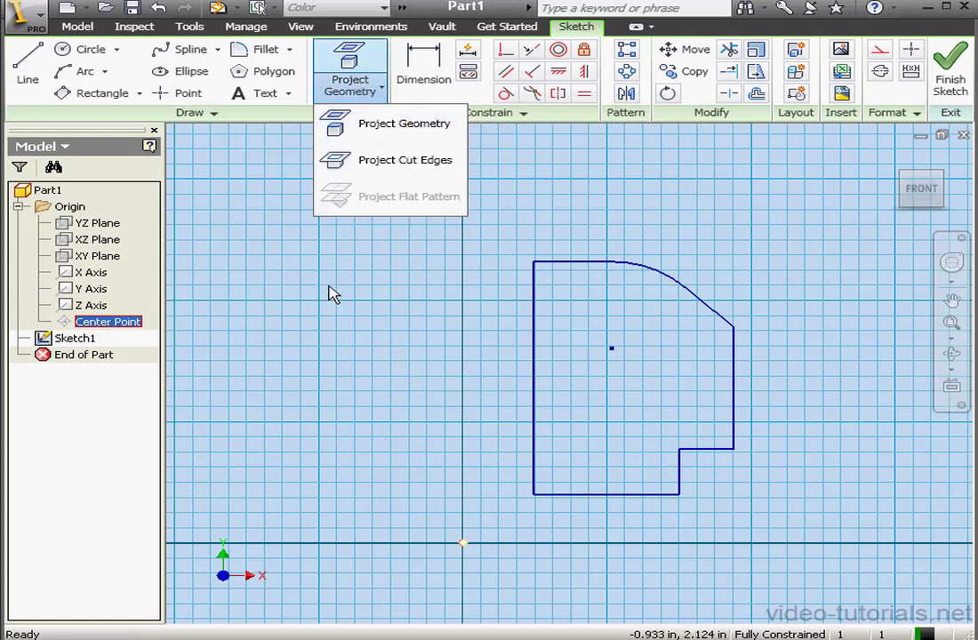
{"action": "left_click", "coordinate": [388, 126]}
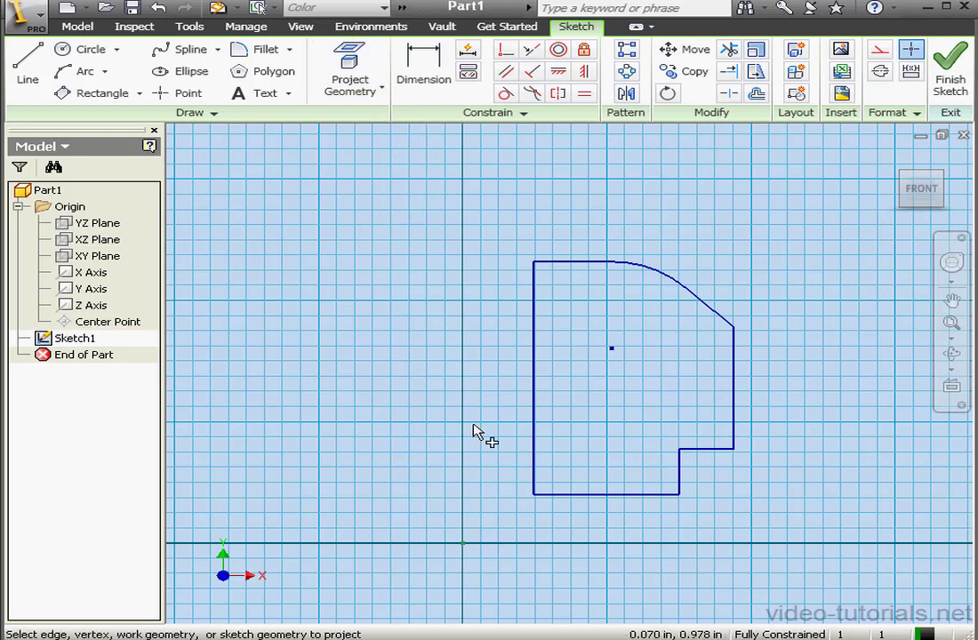
Draw a two-point rectangle to the left of the projected origin, separate from the profile
{"action": "left_click", "coordinate": [139, 93]}
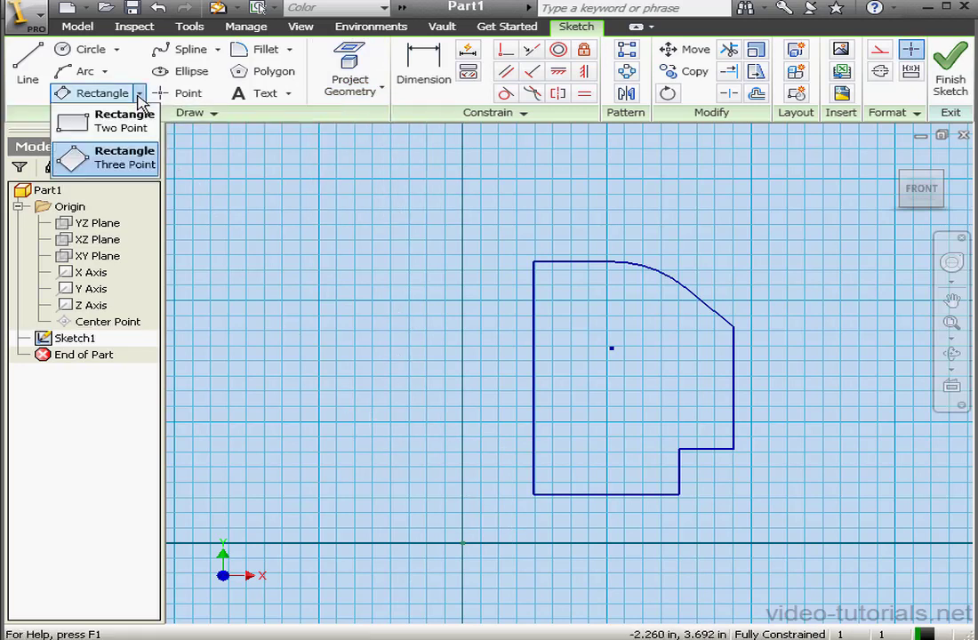
{"action": "left_click", "coordinate": [121, 121]}
{"action": "left_click", "coordinate": [436, 527]}
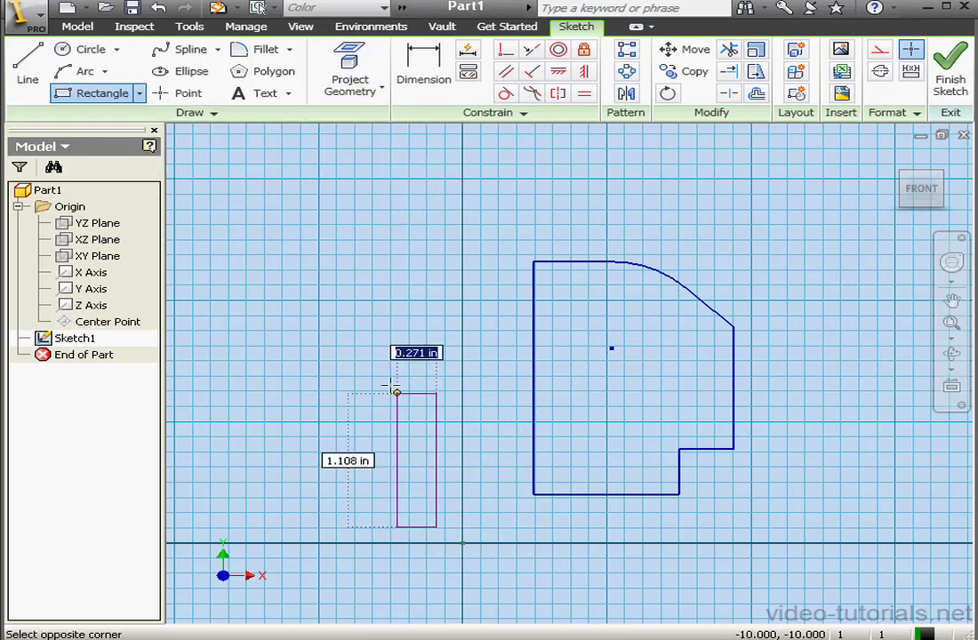
{"action": "left_click", "coordinate": [306, 363]}
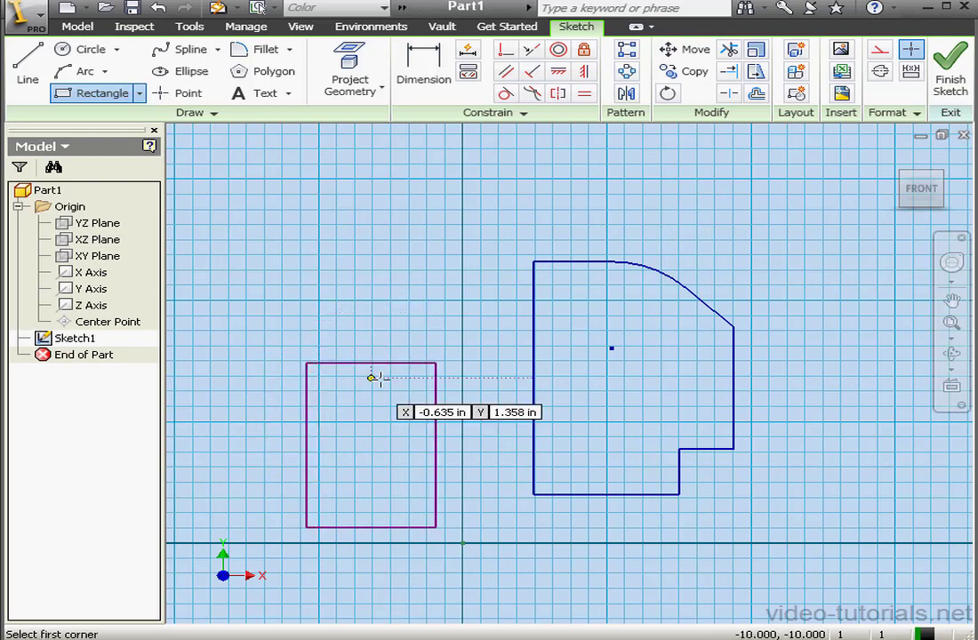
{"action": "right_click", "coordinate": [481, 388]}
{"action": "left_click", "coordinate": [518, 400]}
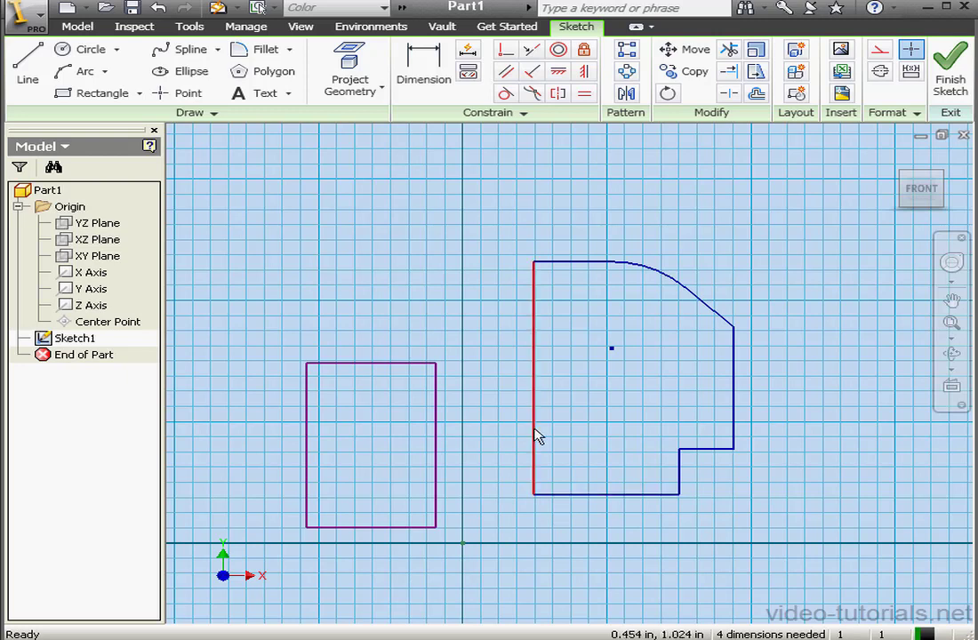
Make the rectangle's lower-right corner coincident with the projected origin and its upper-left corner coincident with the profile's lower-left corner
{"action": "left_click", "coordinate": [509, 52]}
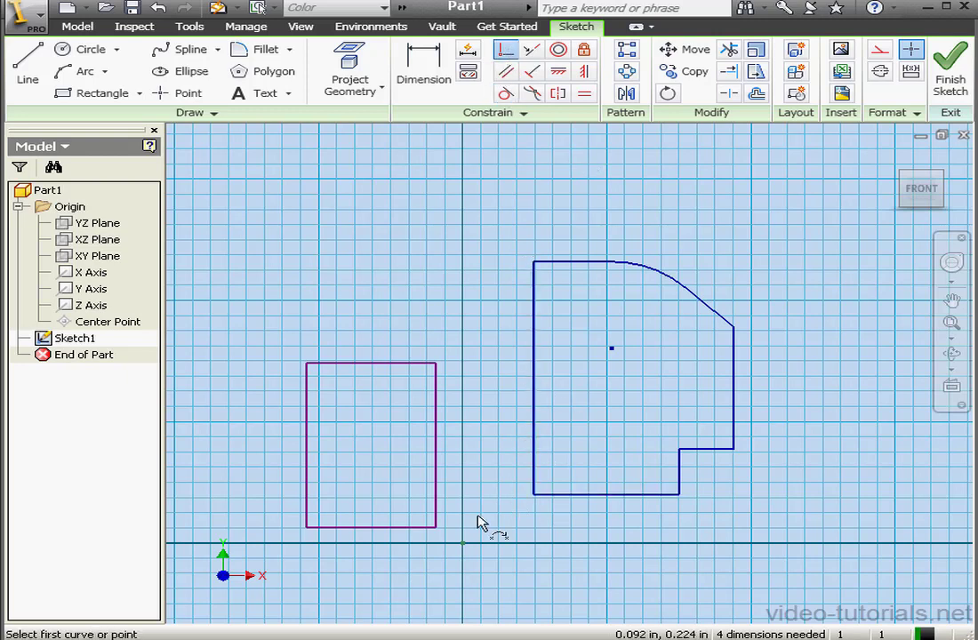
{"action": "left_click", "coordinate": [436, 528]}
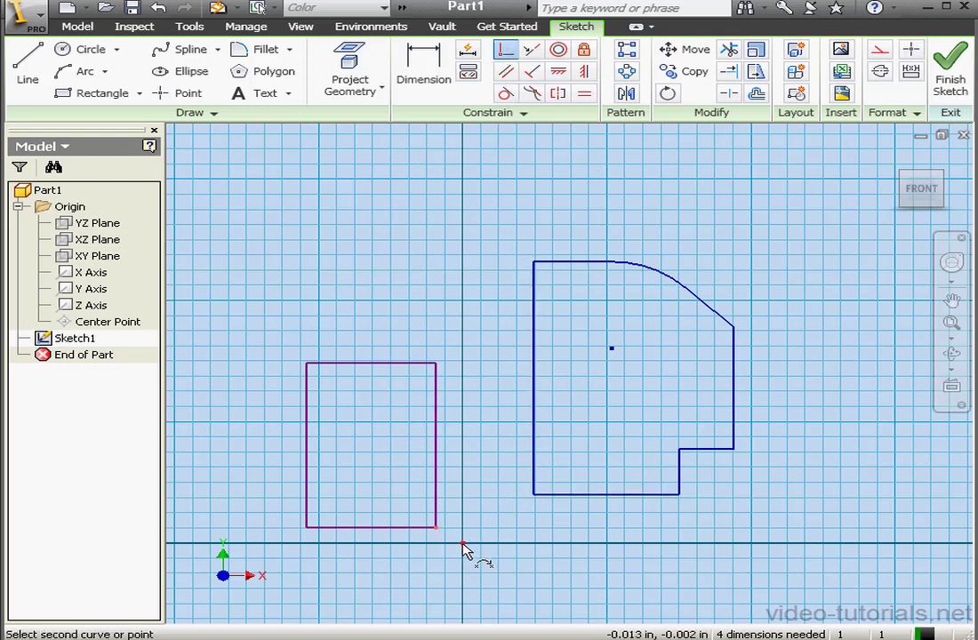
{"action": "left_click", "coordinate": [463, 543]}
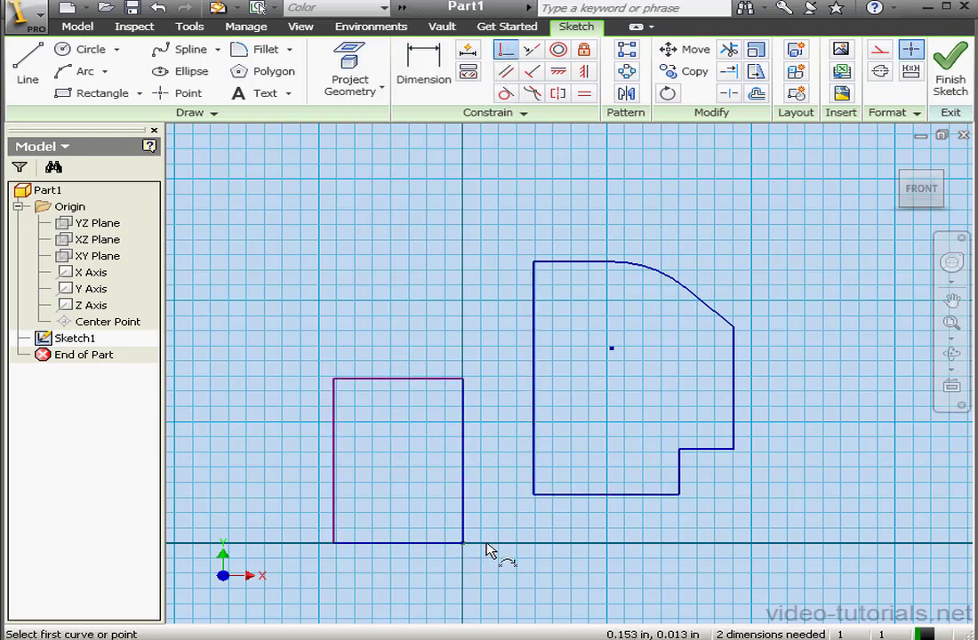
{"action": "left_click", "coordinate": [336, 382]}
{"action": "left_click", "coordinate": [534, 496]}
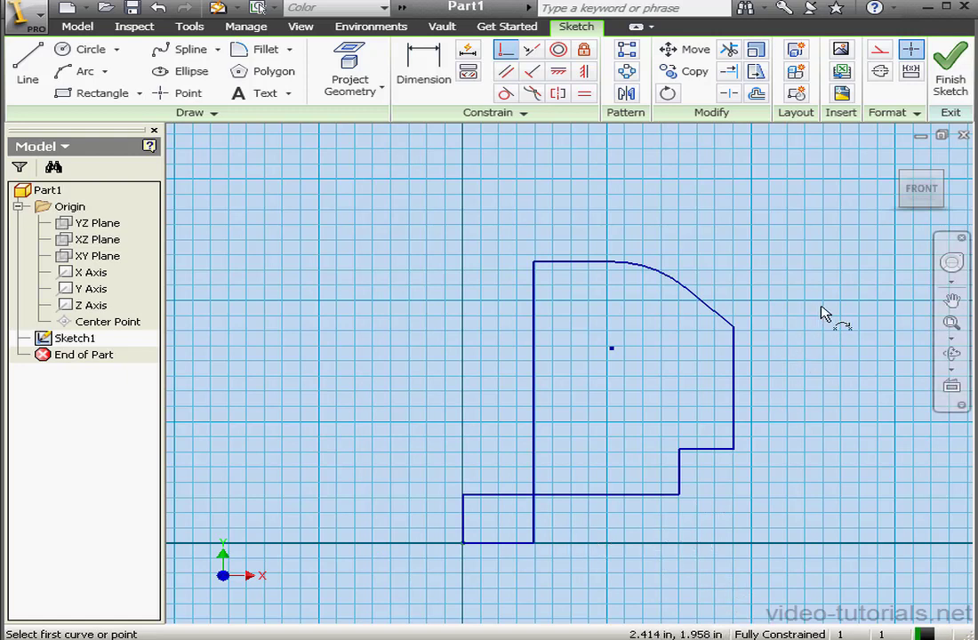
Finish the sketch and enable "Autoproject part origin on sketch create" in the application's sketch options
{"action": "left_click", "coordinate": [951, 70]}
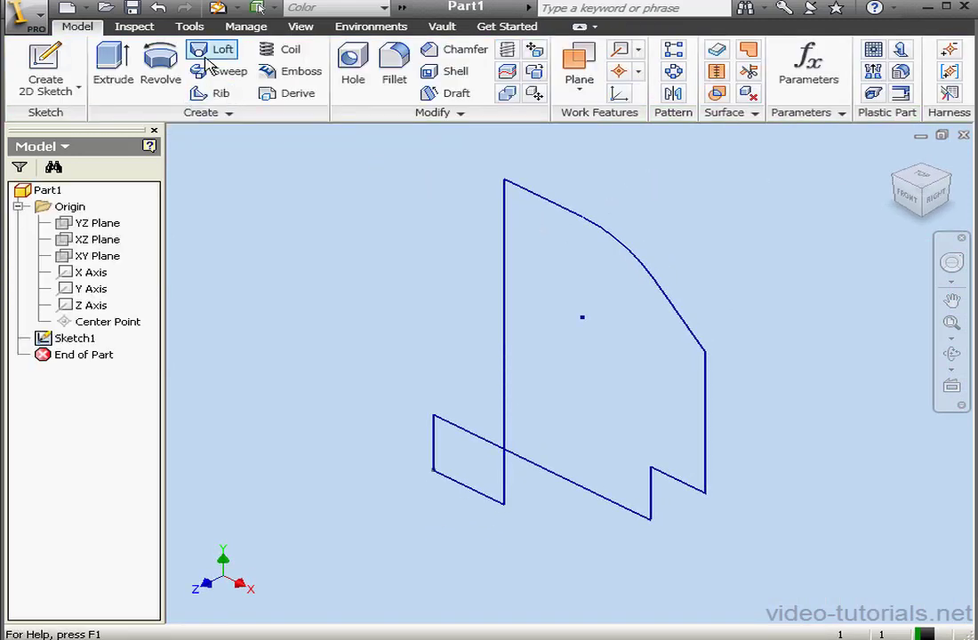
{"action": "left_click", "coordinate": [190, 26]}
{"action": "left_click", "coordinate": [283, 77]}
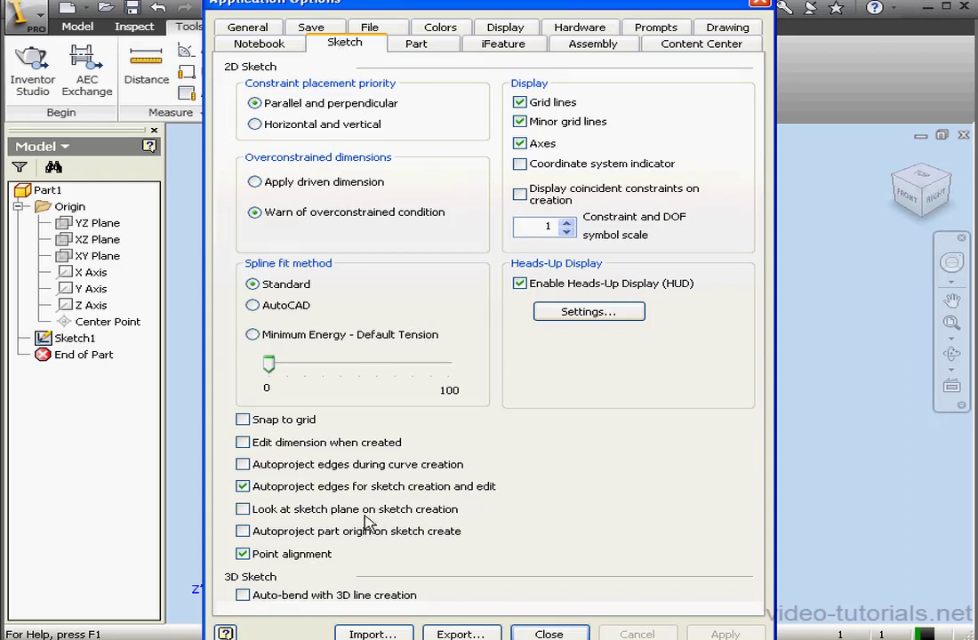
{"action": "left_click", "coordinate": [243, 532]}
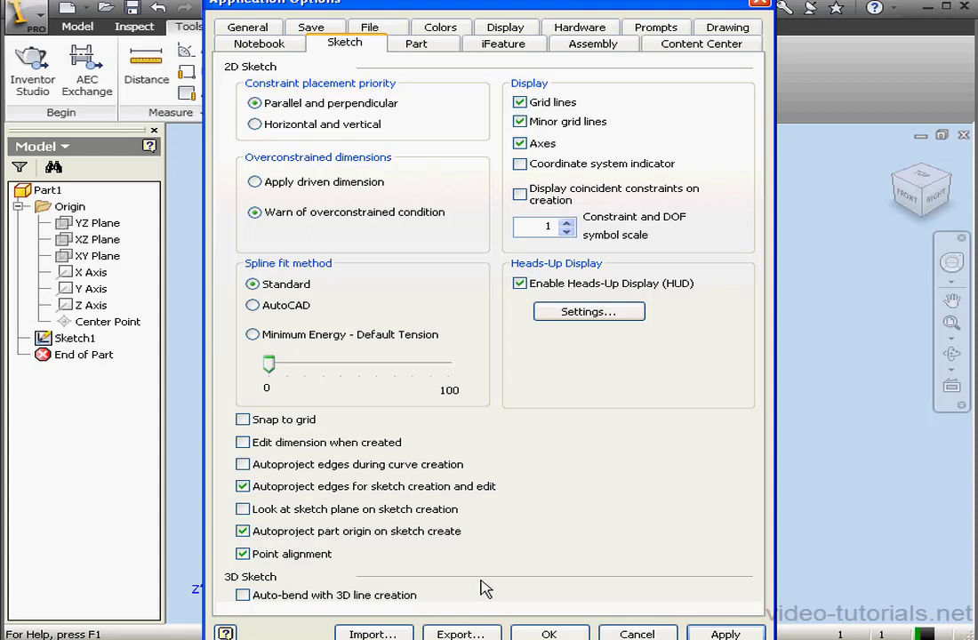
{"action": "left_click", "coordinate": [716, 633]}
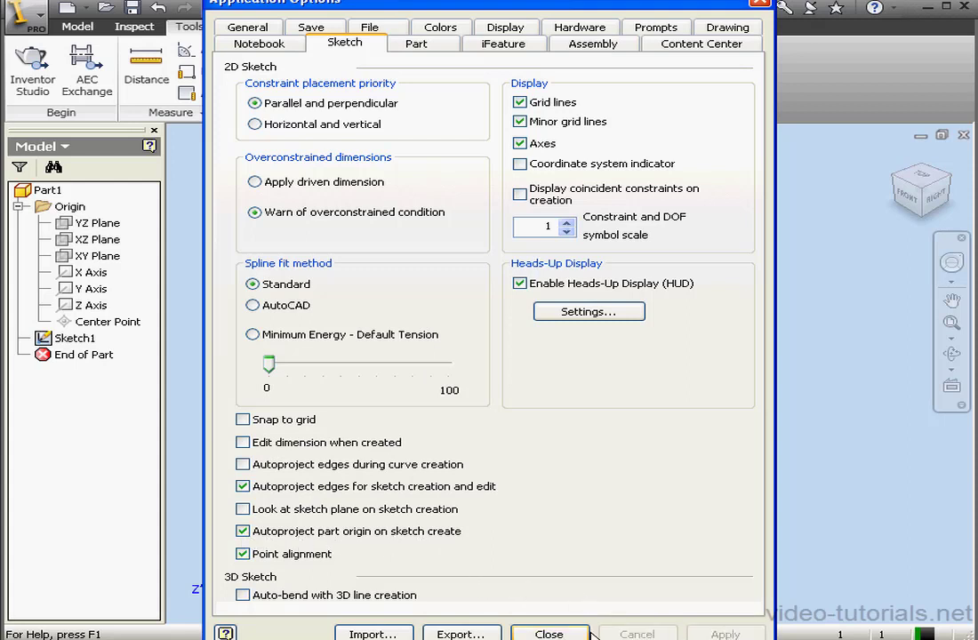
{"action": "left_click", "coordinate": [569, 634]}
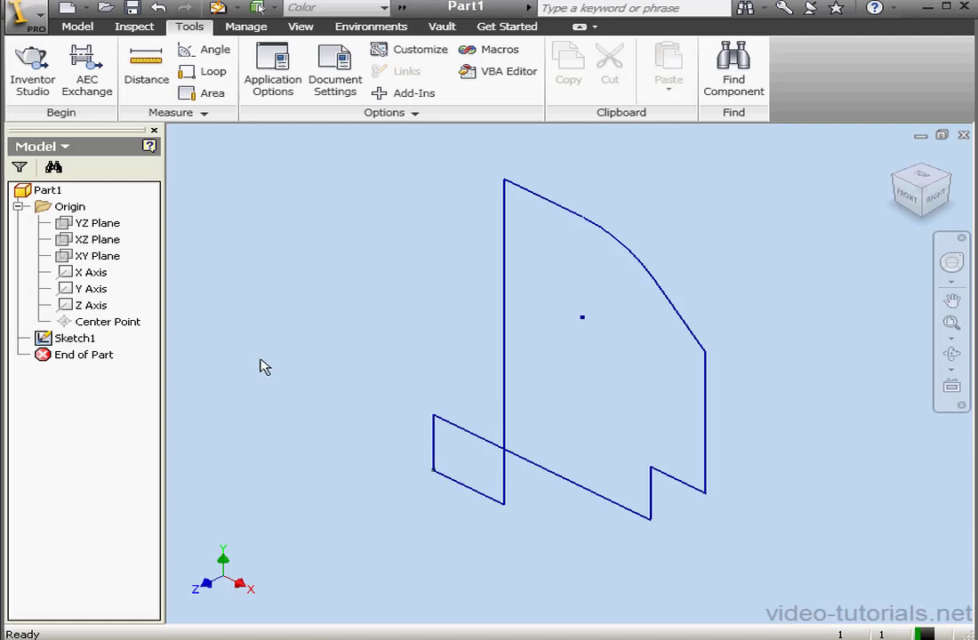
Delete Sketch1 from the part
{"action": "left_click", "coordinate": [87, 345]}
{"action": "right_click", "coordinate": [85, 347]}
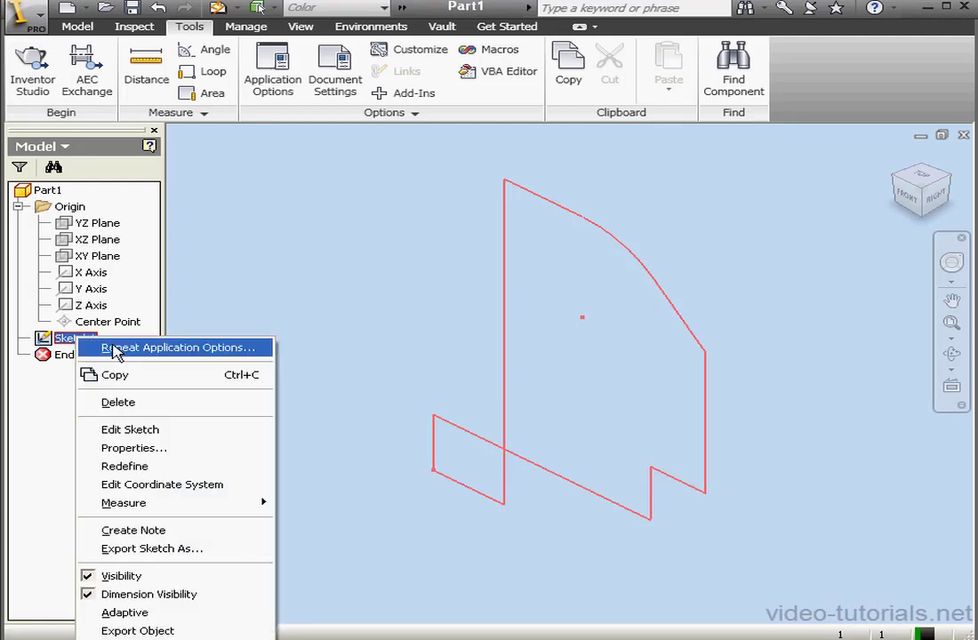
{"action": "left_click", "coordinate": [151, 403]}
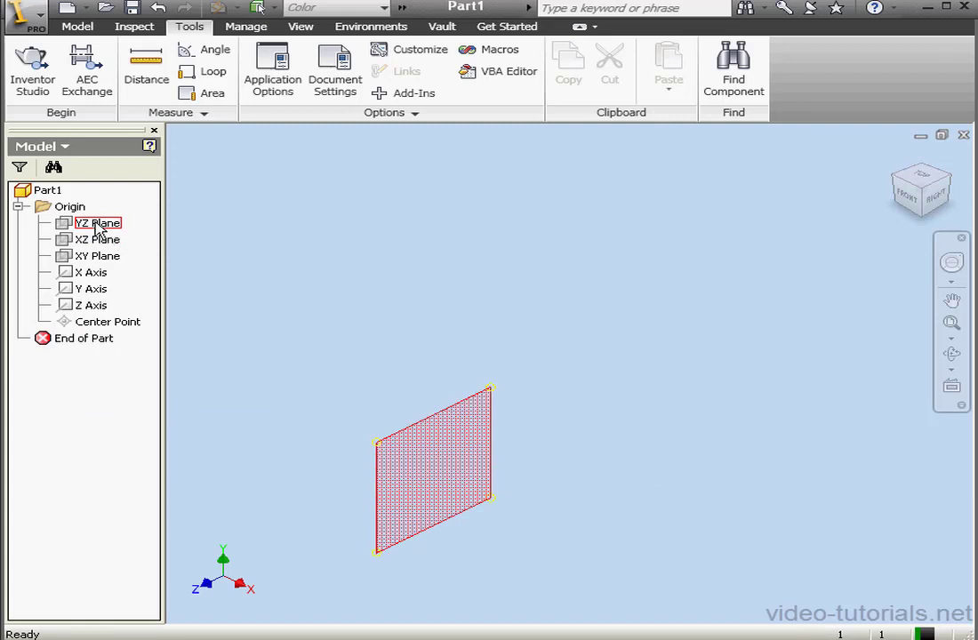
Create a new sketch on the YZ Plane and view it straight on from the right
{"action": "right_click", "coordinate": [98, 229]}
{"action": "left_click", "coordinate": [197, 291]}
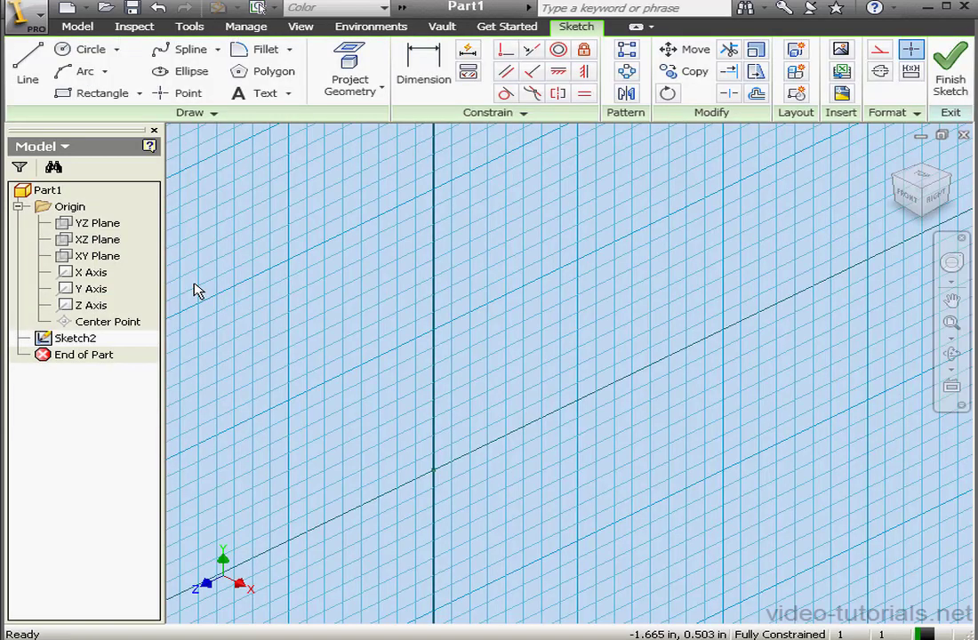
{"action": "left_click", "coordinate": [940, 199]}
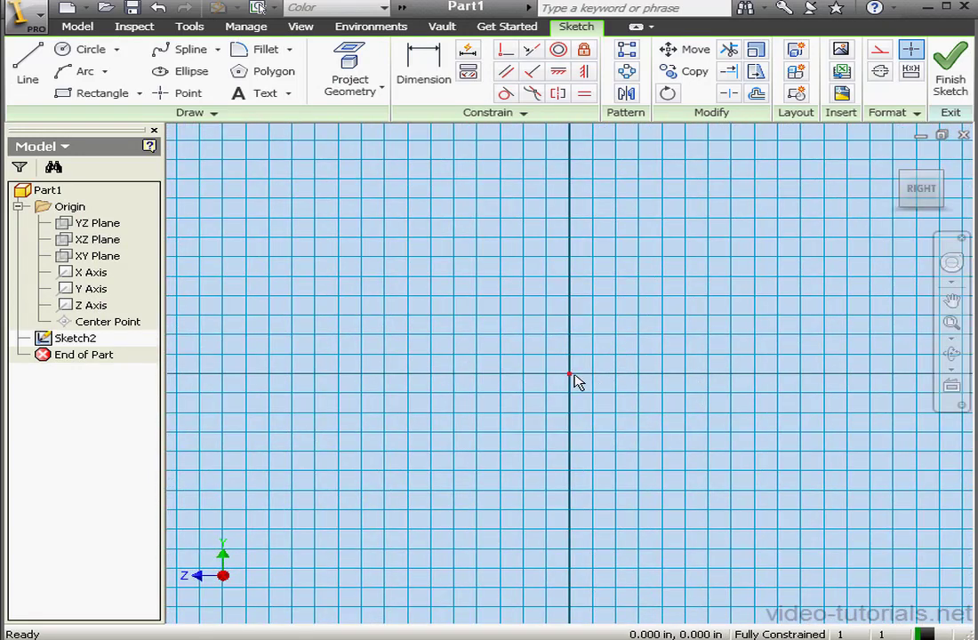
Draw a single line from the projected origin sloping up to the right
{"action": "key", "text": "l"}
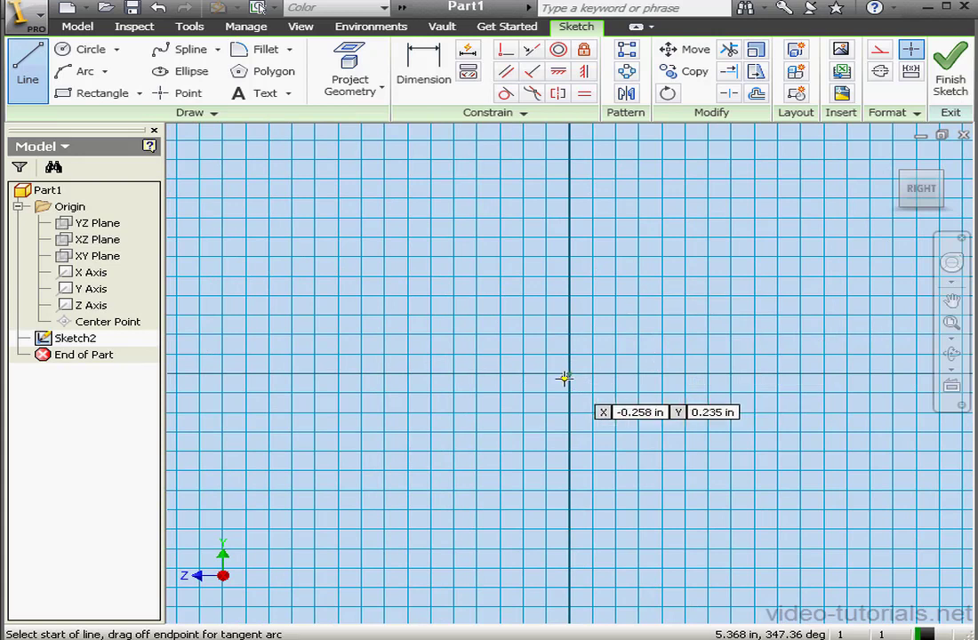
{"action": "left_click", "coordinate": [570, 374]}
{"action": "left_click", "coordinate": [705, 265]}
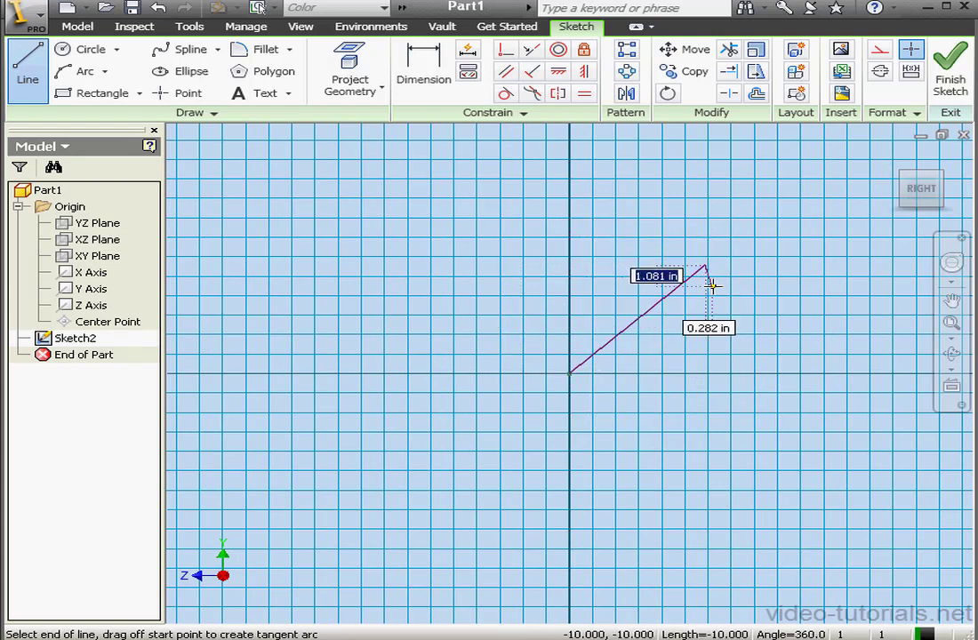
{"action": "right_click", "coordinate": [718, 298]}
{"action": "left_click", "coordinate": [751, 309]}
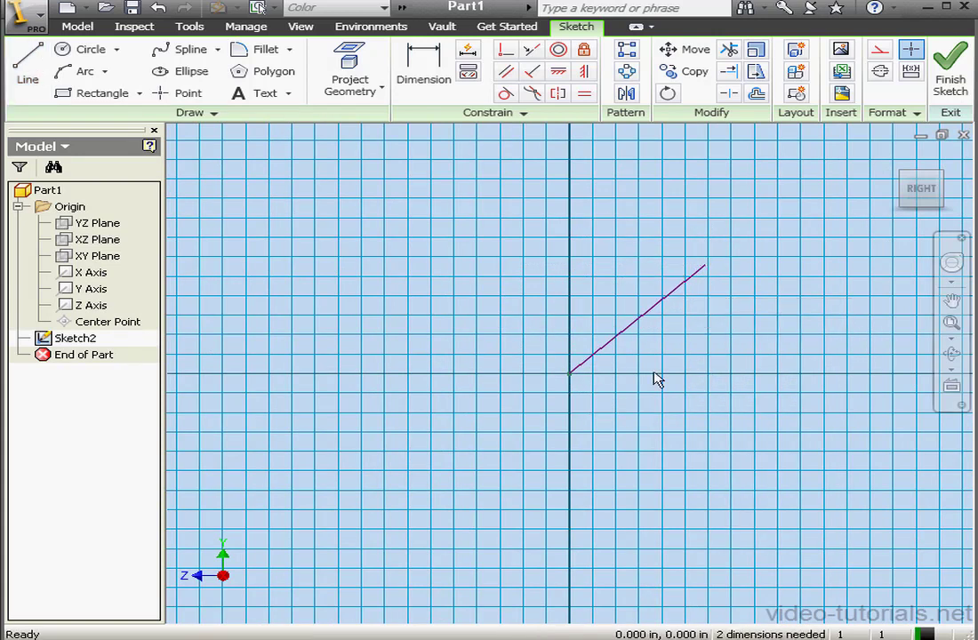